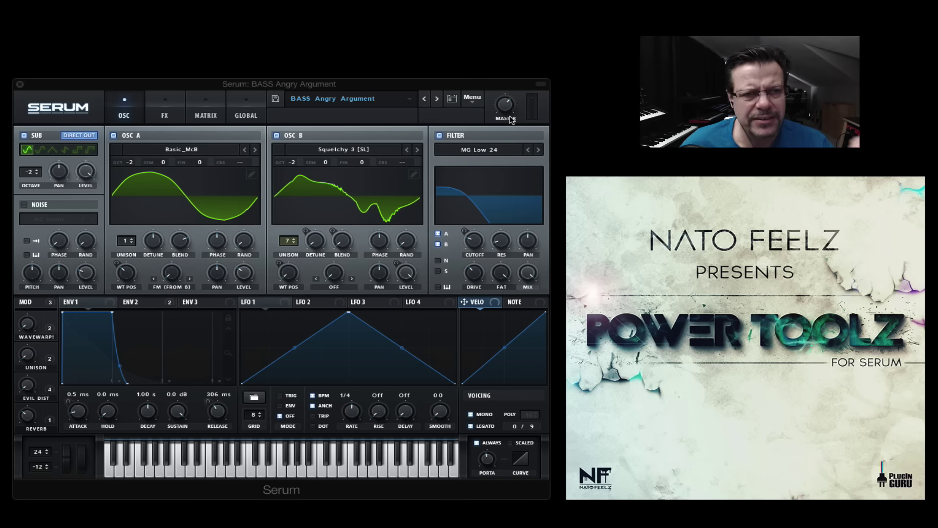
# Step: View the list of presets in the User folder
pyautogui.click(316, 99)
pyautogui.moveTo(371, 235)
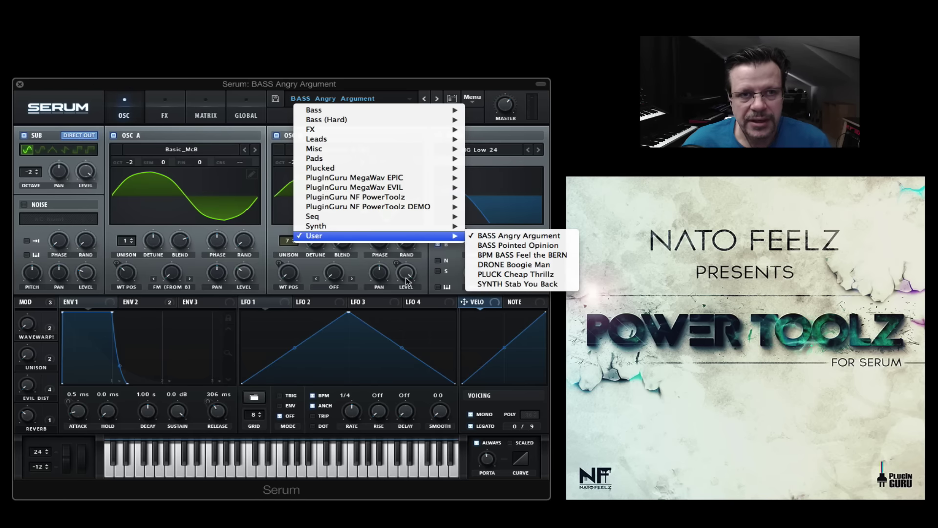
pyautogui.click(261, 231)
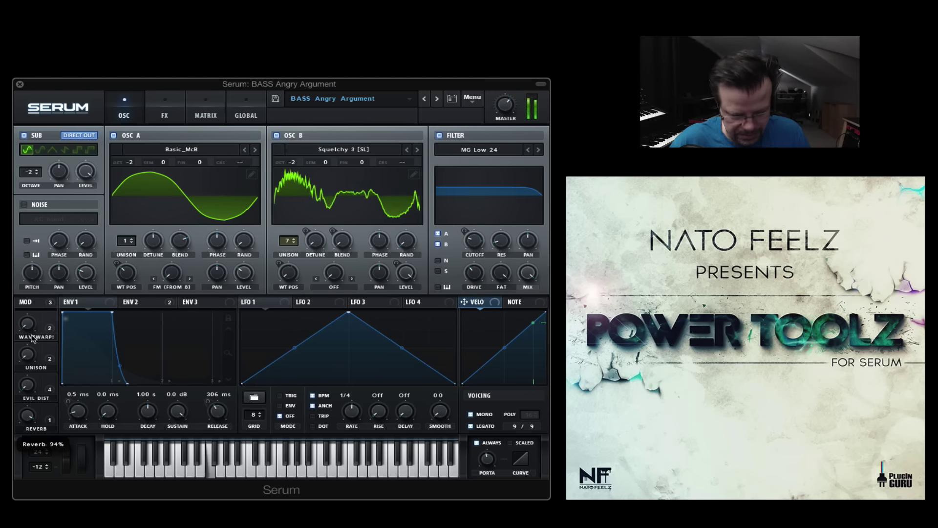
# Step: Audition the presets BASS Pointed Opinion and BPM BASS Feel the BERN, and check the latter's warp modes for oscillator A
pyautogui.click(429, 104)
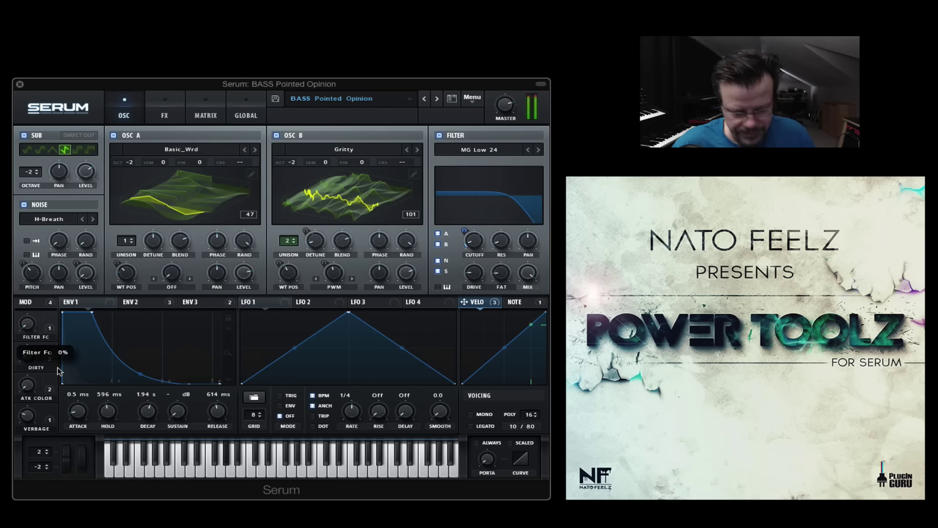
pyautogui.click(436, 98)
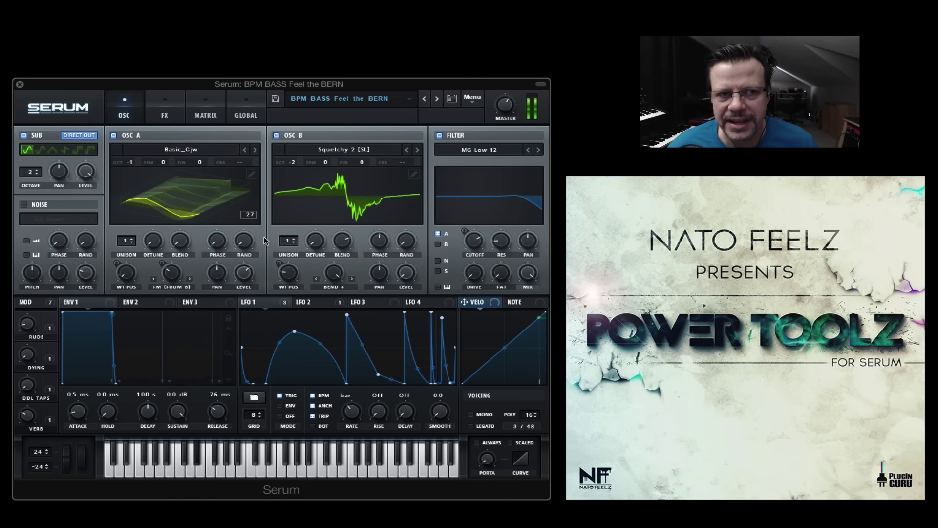
pyautogui.click(174, 288)
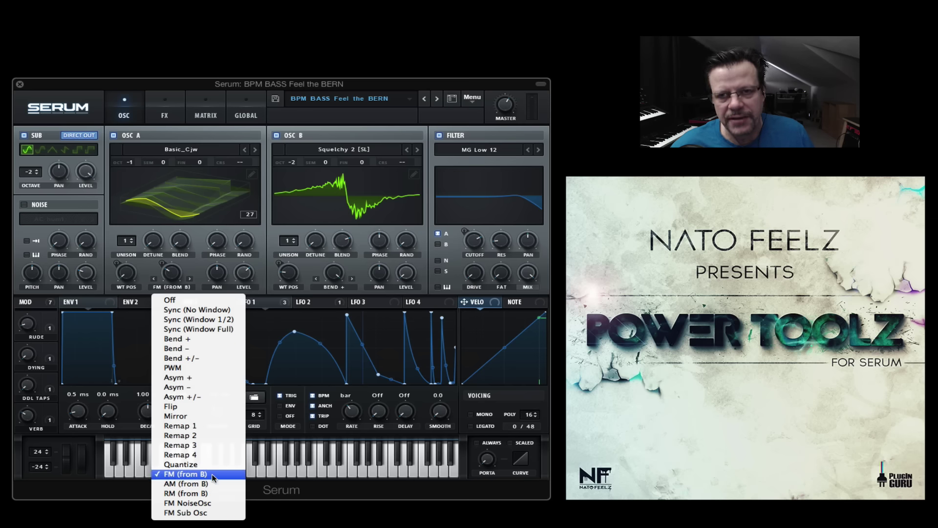
pyautogui.click(360, 439)
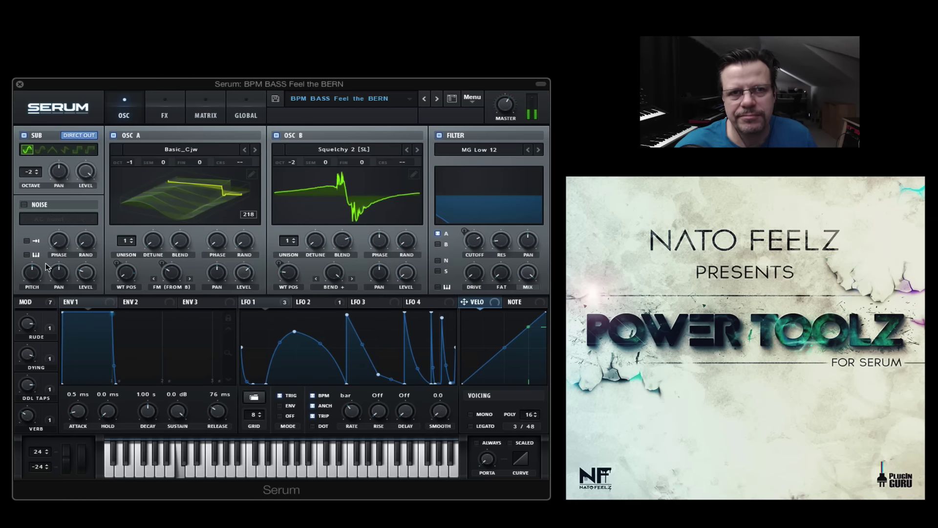
# Step: Audition the presets DRONE Boogie Man, PLUCK Cheap Thrillz and SYNTH Stab You Back
pyautogui.click(437, 98)
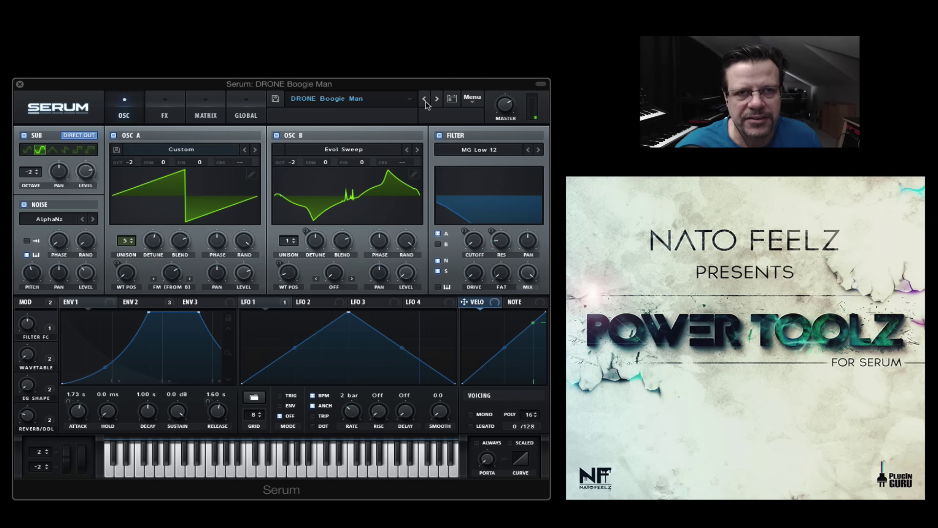
pyautogui.click(437, 100)
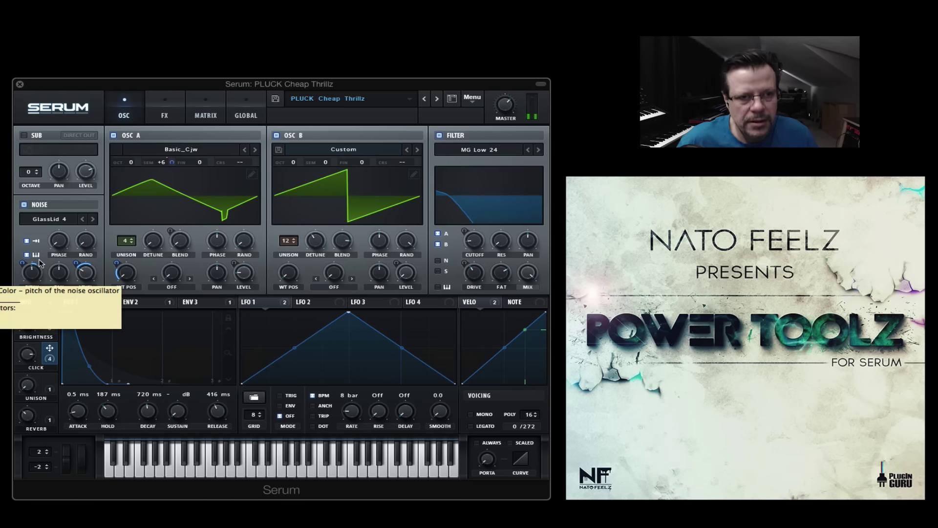
pyautogui.click(437, 99)
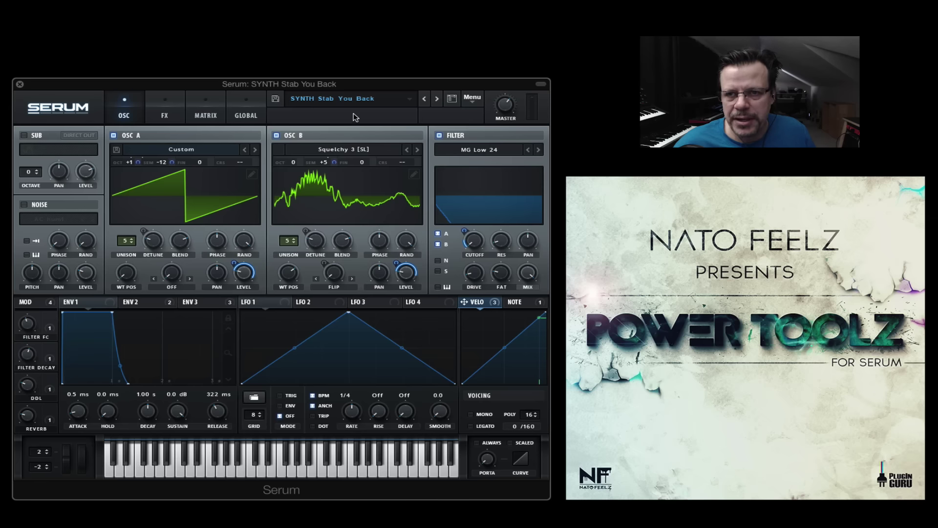
# Step: Initialize the patch to the Init preset
pyautogui.click(470, 99)
pyautogui.click(492, 148)
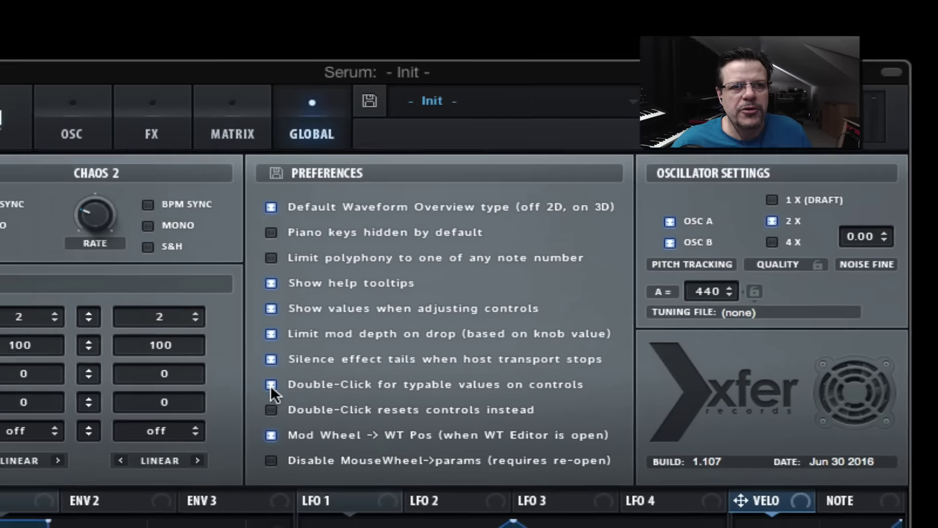
# Step: Review the global preference Double-Click for typable values on controls, and return to the oscillator page
pyautogui.click(82, 361)
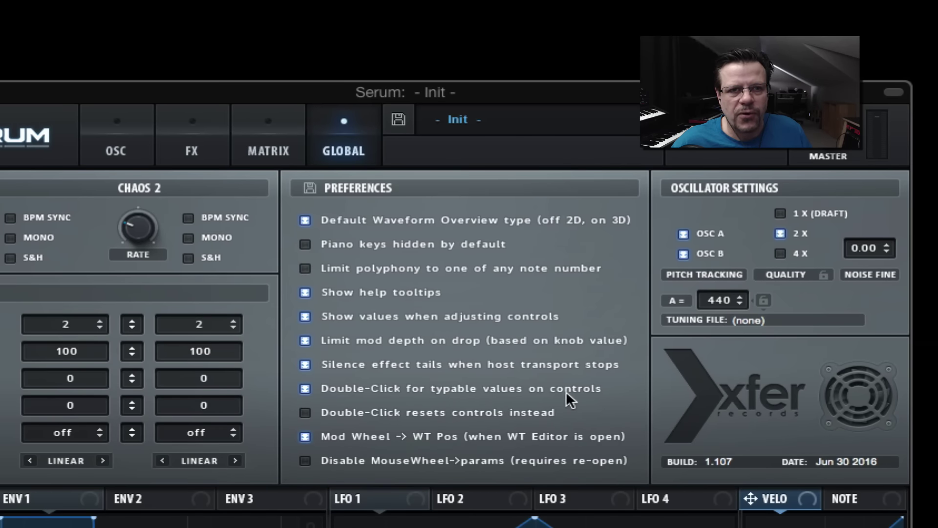
pyautogui.doubleClick(144, 234)
pyautogui.press('Escape')
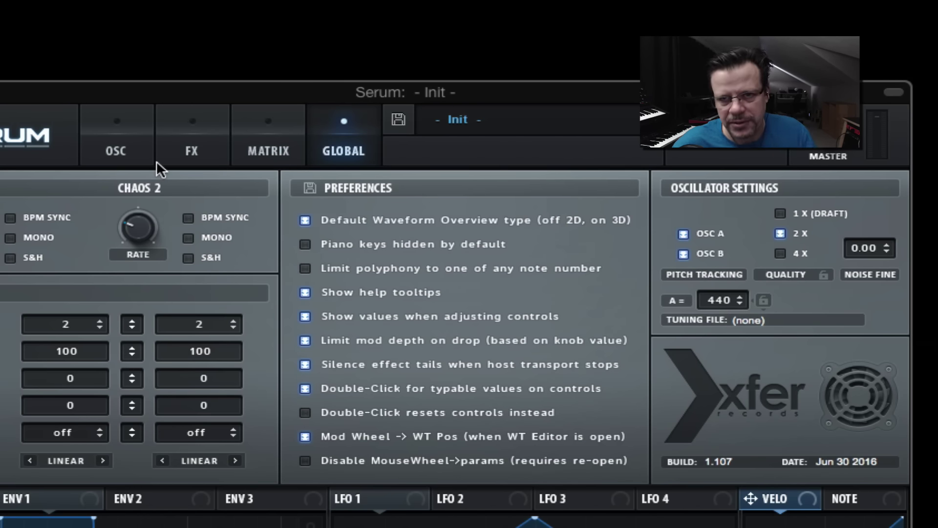
pyautogui.click(116, 141)
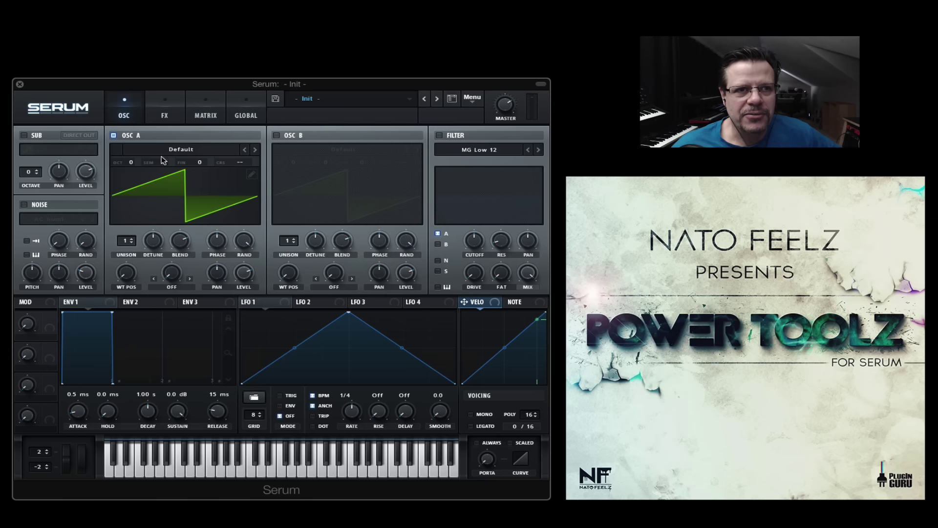
# Step: Try the Analog wavetable Basic_Cjw in oscillator A with a wavetable position sweep, and switch to Basic_McB
pyautogui.click(184, 153)
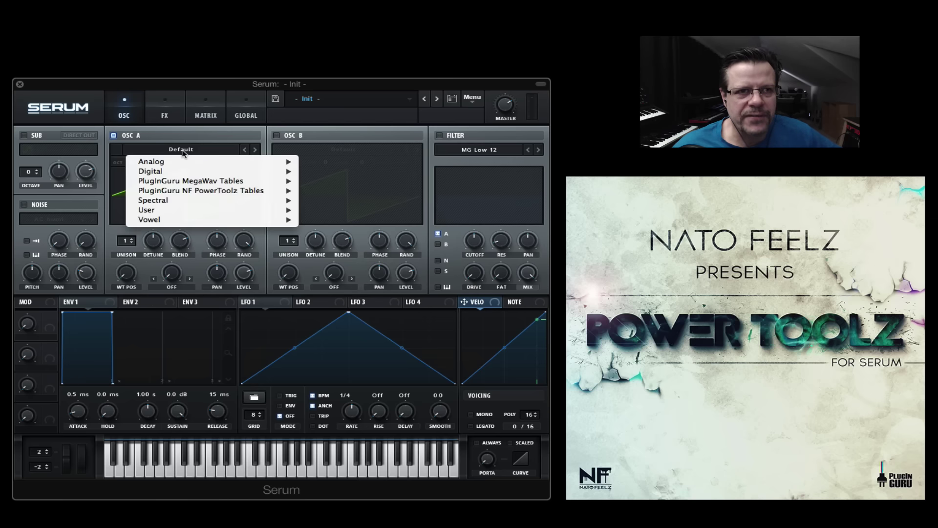
pyautogui.moveTo(290, 162)
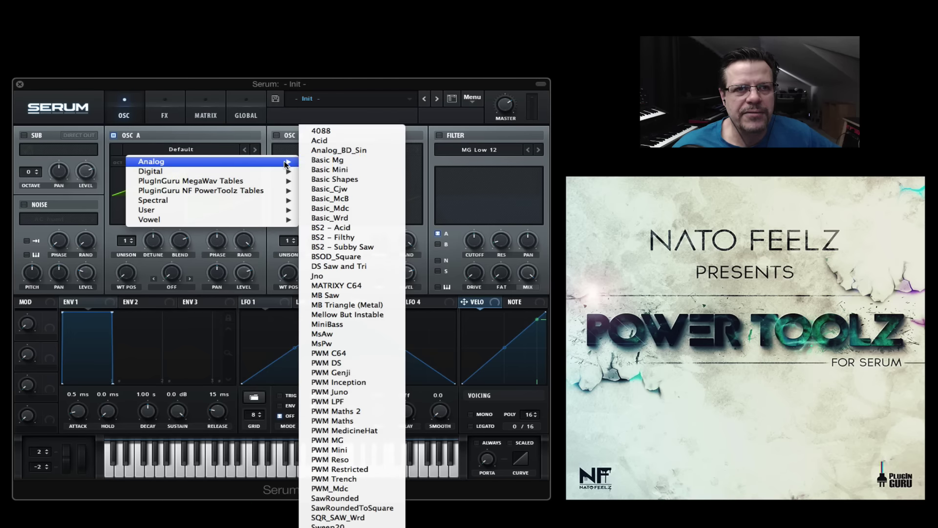
pyautogui.click(348, 189)
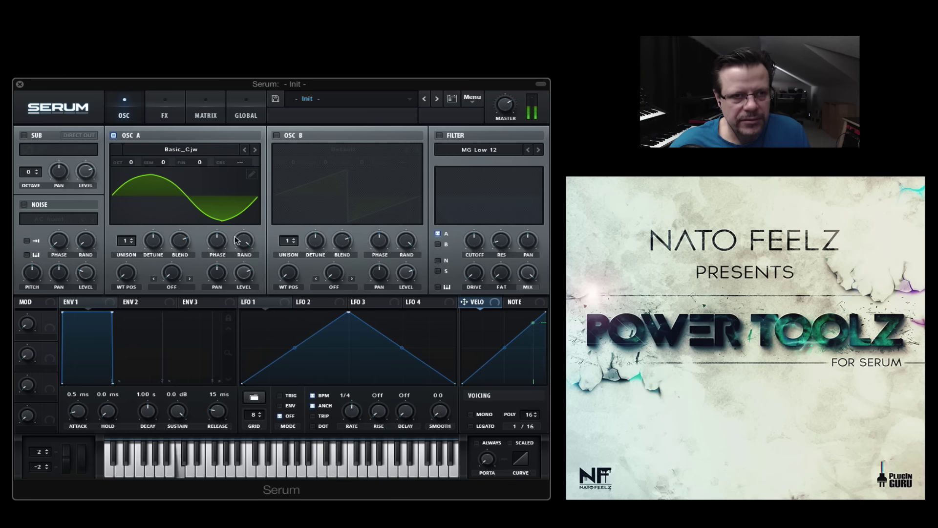
pyautogui.moveTo(125, 277); pyautogui.dragTo(127, 236)
pyautogui.click(255, 150)
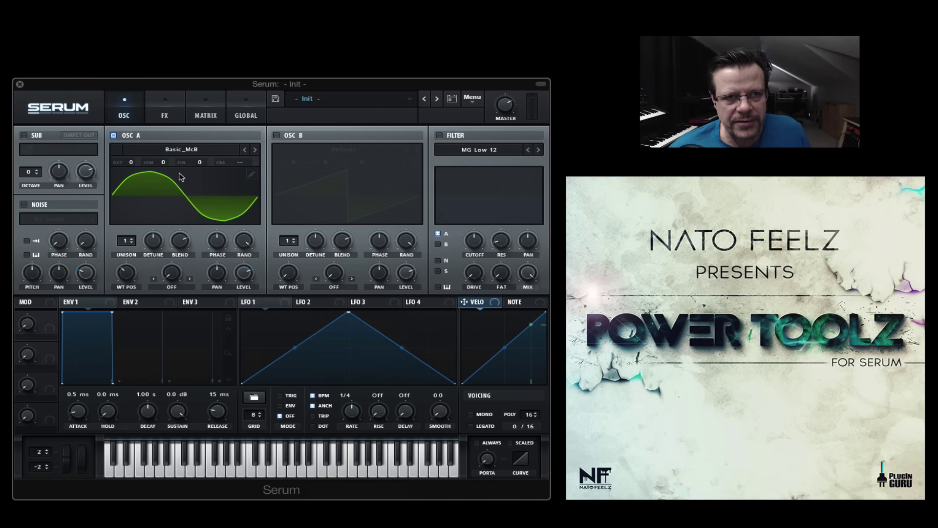
# Step: Enable oscillator B and set oscillator A's warp mode to FM (from B)
pyautogui.click(277, 136)
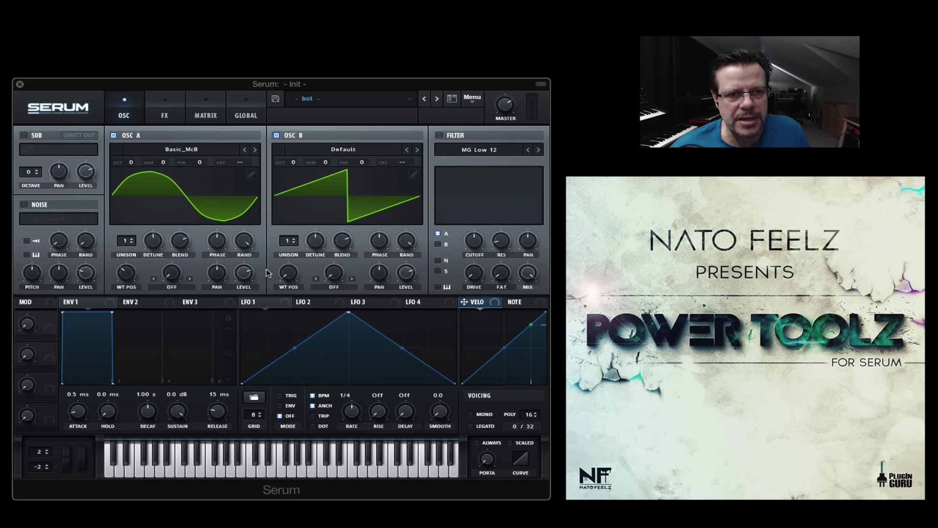
pyautogui.click(172, 288)
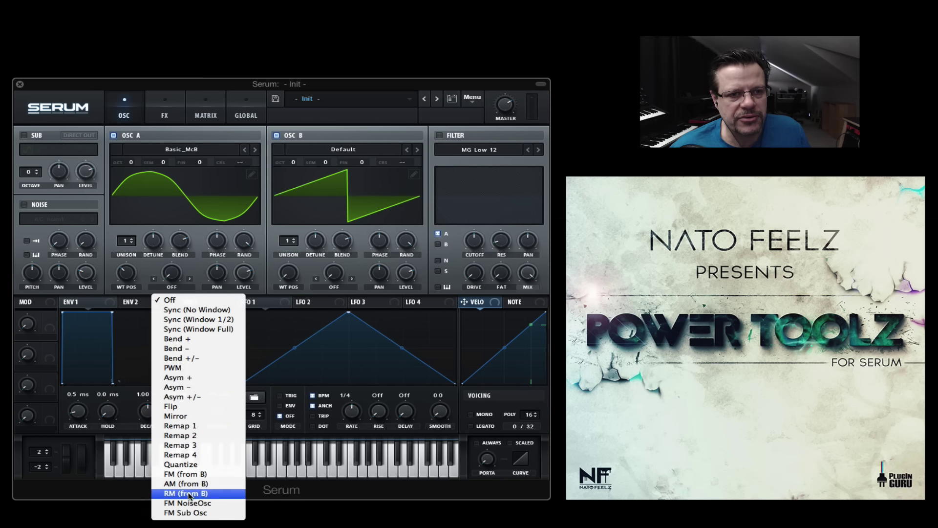
pyautogui.click(195, 475)
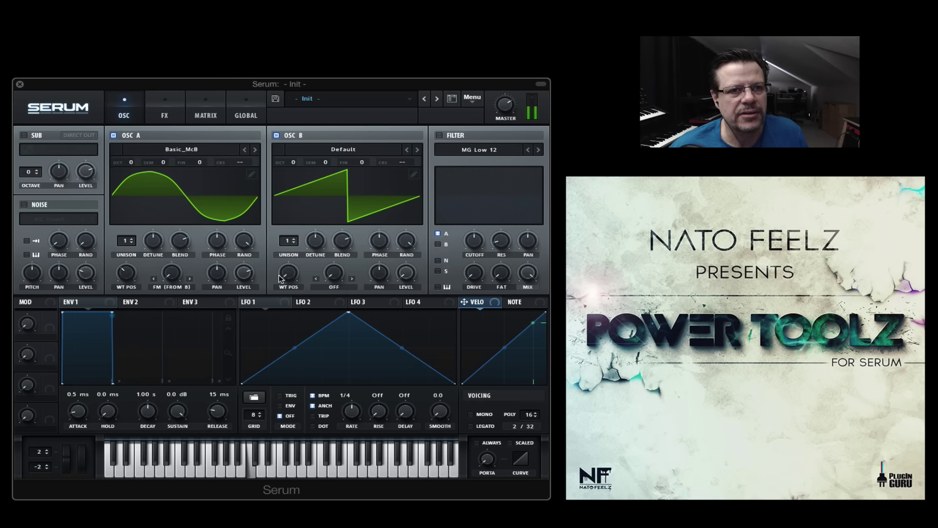
# Step: Raise oscillator A's FM amount and switch oscillator B to the 4088 wavetable
pyautogui.moveTo(181, 277); pyautogui.dragTo(182, 276)
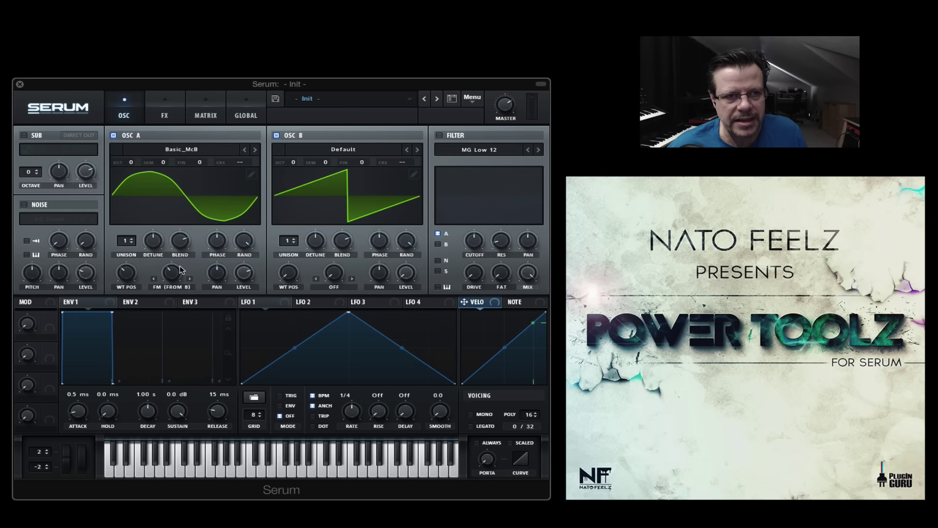
pyautogui.moveTo(180, 246); pyautogui.dragTo(176, 269)
pyautogui.moveTo(176, 235); pyautogui.dragTo(180, 215)
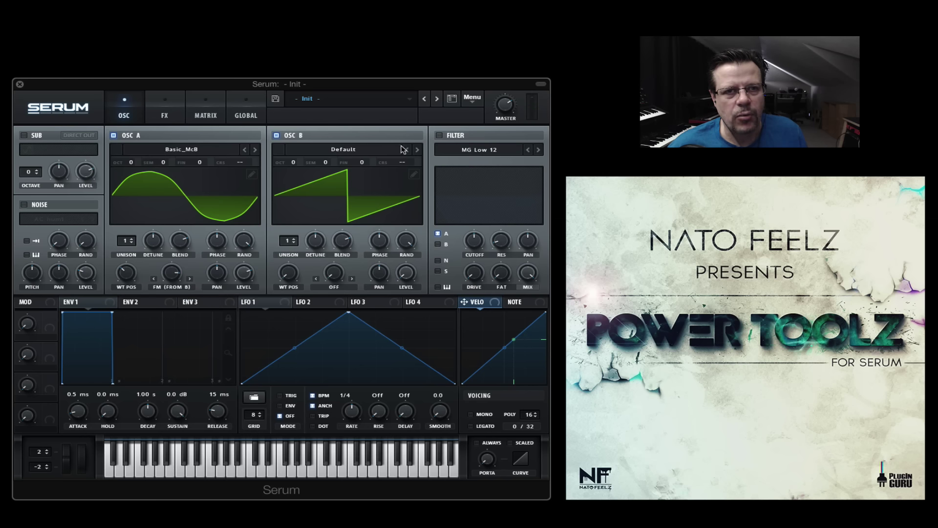
pyautogui.click(418, 152)
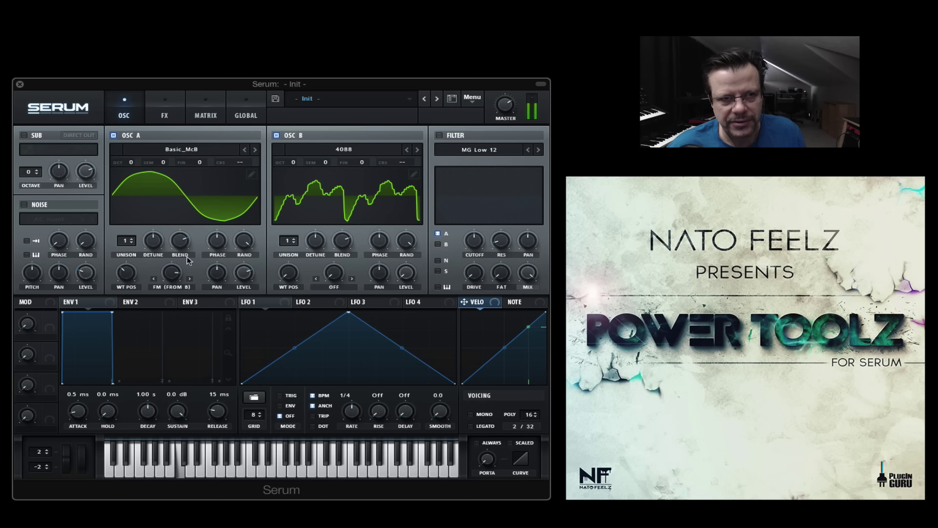
pyautogui.moveTo(178, 282)
pyautogui.mouseDown()
pyautogui.moveTo(177, 333)
pyautogui.moveTo(177, 264)
pyautogui.moveTo(179, 274)
pyautogui.mouseUp()
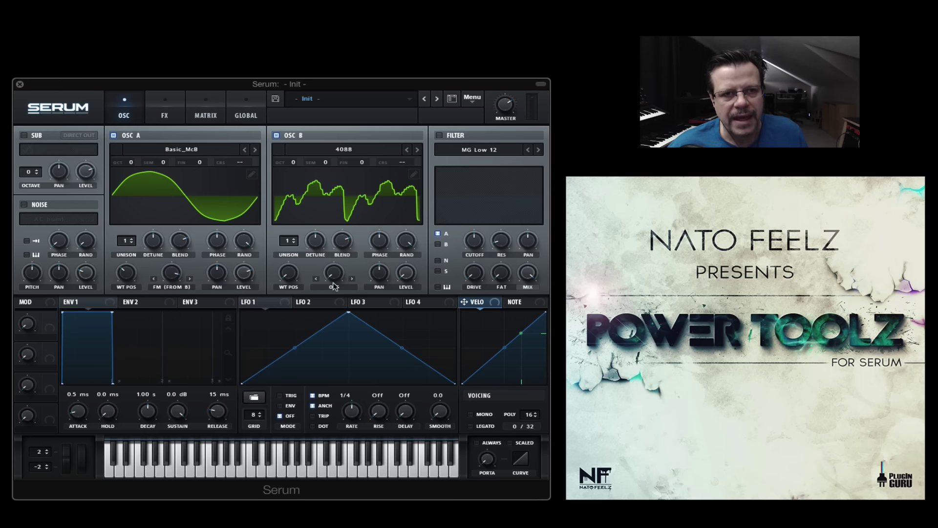
# Step: Set oscillator B's warp to Sync (Window Full) at about 5.63% and lower oscillator A's FM amount
pyautogui.click(334, 286)
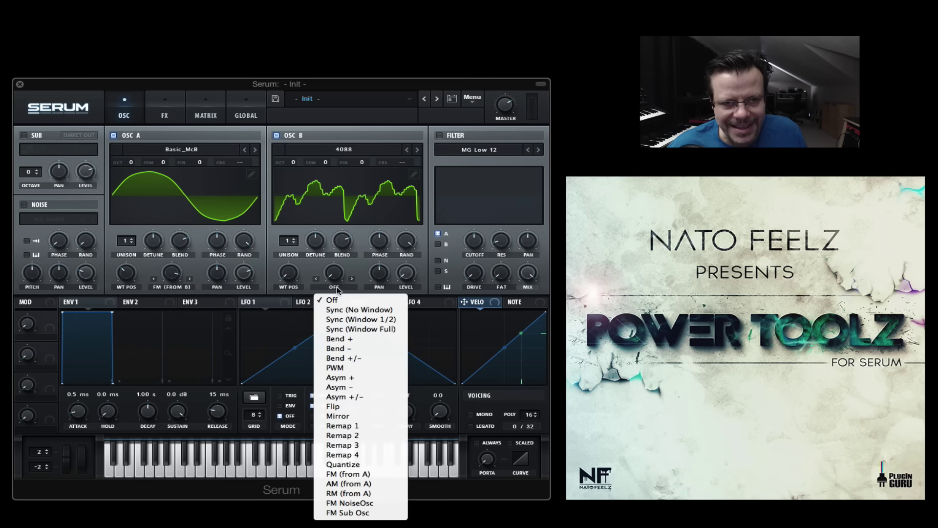
pyautogui.click(351, 329)
pyautogui.moveTo(333, 279); pyautogui.dragTo(348, 203)
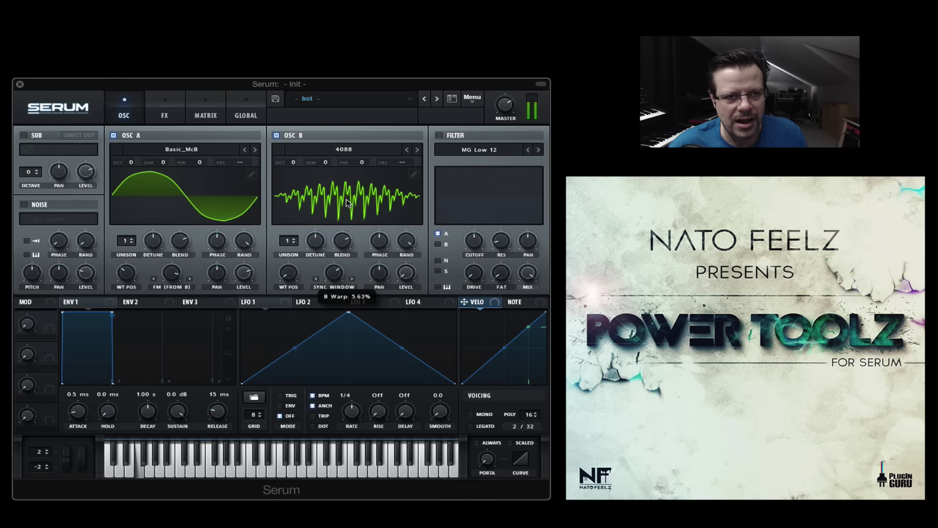
pyautogui.moveTo(178, 272)
pyautogui.mouseDown()
pyautogui.moveTo(171, 323)
pyautogui.moveTo(176, 271)
pyautogui.moveTo(172, 302)
pyautogui.moveTo(175, 288)
pyautogui.mouseUp()
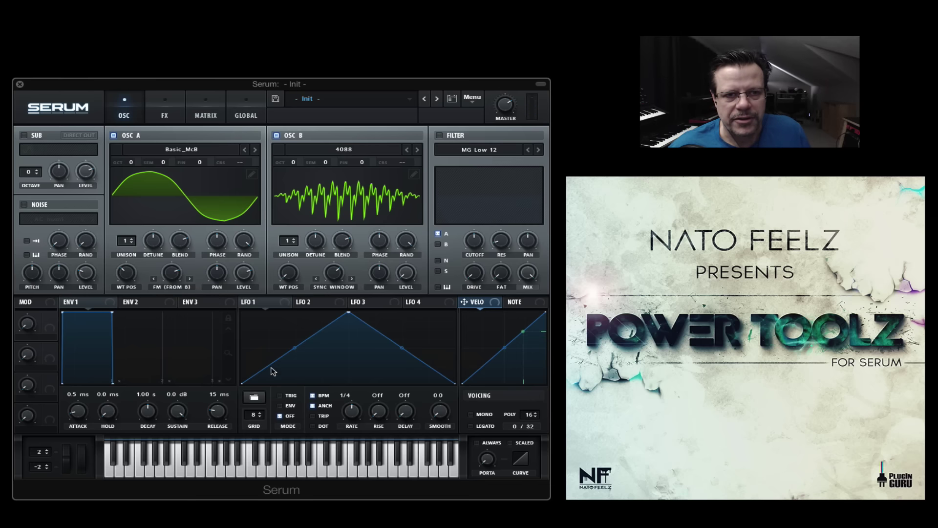
# Step: Assign LFO 1 to modulate oscillator B's sync warp amount
pyautogui.moveTo(247, 302); pyautogui.dragTo(332, 279)
pyautogui.rightClick(332, 280)
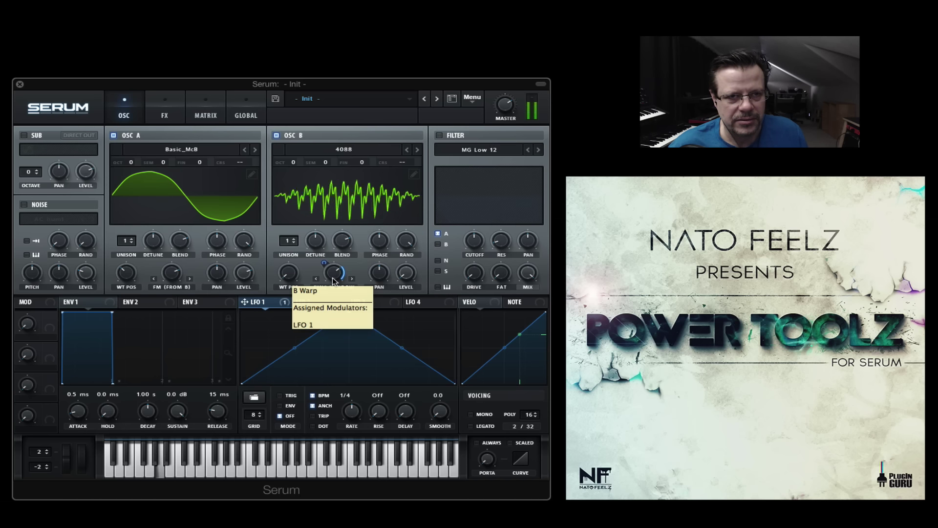
pyautogui.click(281, 357)
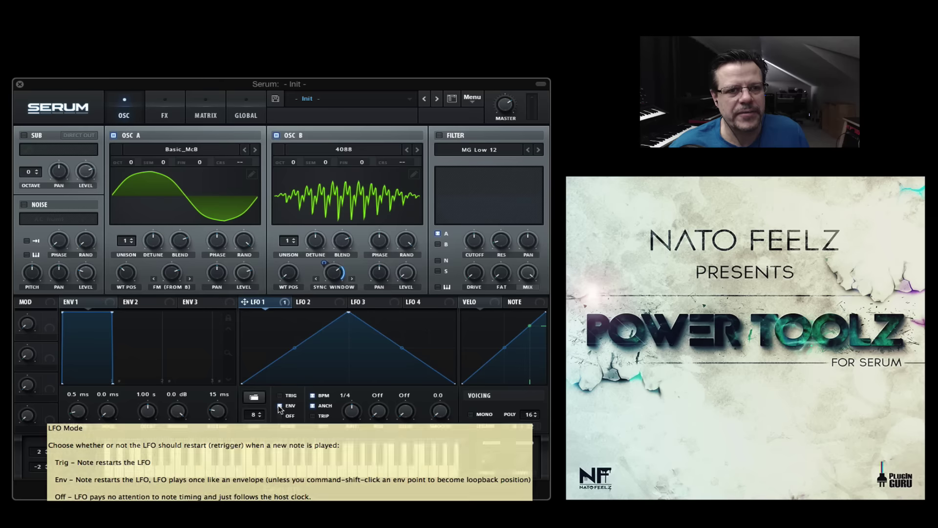
# Step: Set LFO 1 to ENV mode and reshape it with an early peak, a curved rise and a long decay
pyautogui.click(291, 406)
pyautogui.moveTo(348, 312); pyautogui.dragTo(283, 310)
pyautogui.moveTo(263, 347); pyautogui.dragTo(259, 338)
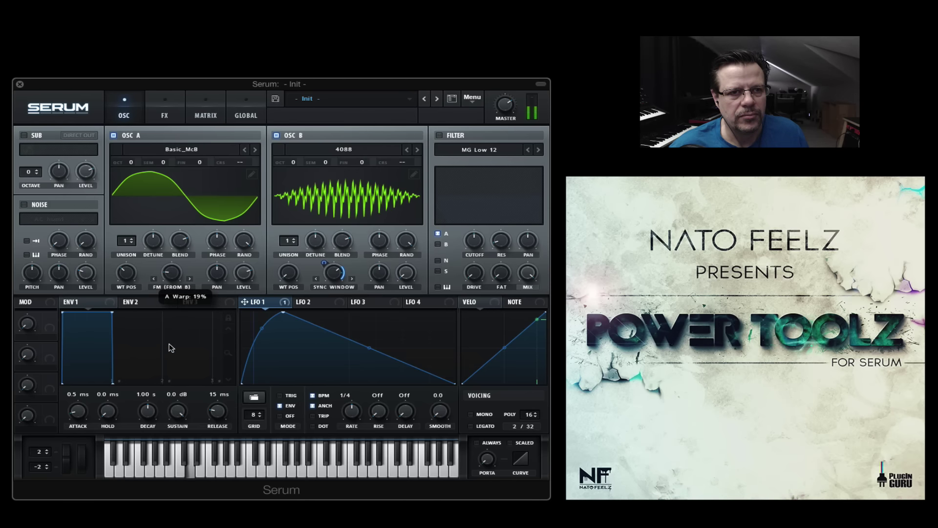
# Step: Assign LFO 1 to oscillator A's FM warp amount and adjust the modulated warp setting
pyautogui.moveTo(244, 303); pyautogui.dragTo(162, 279)
pyautogui.rightClick(168, 273)
pyautogui.click(162, 276)
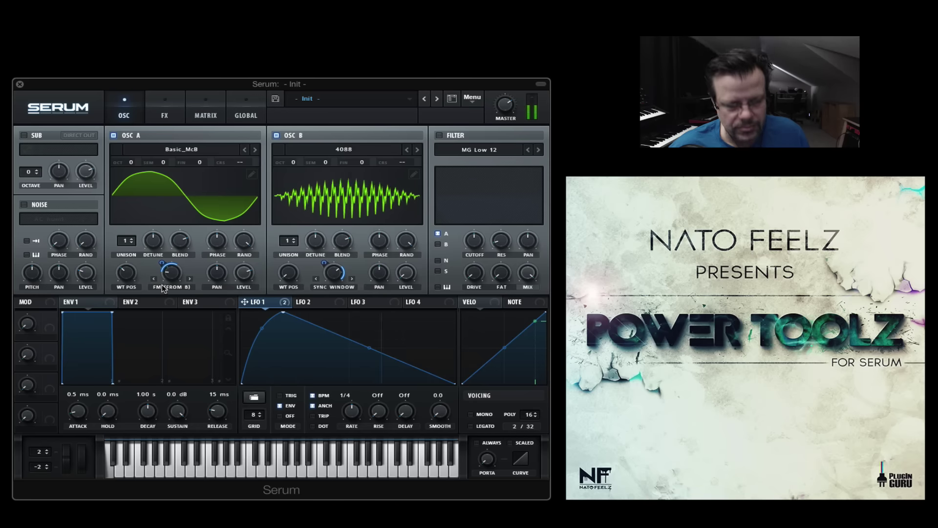
pyautogui.moveTo(168, 260)
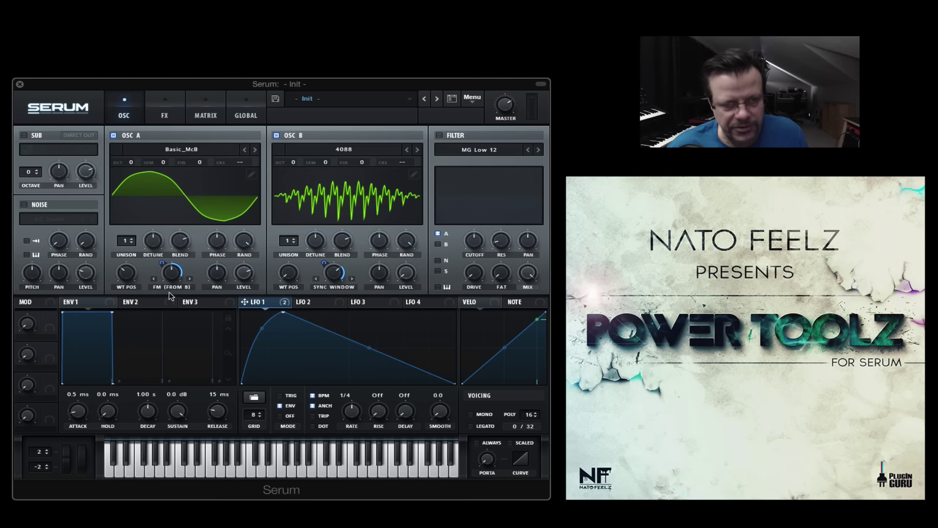
pyautogui.moveTo(165, 277); pyautogui.dragTo(218, 276)
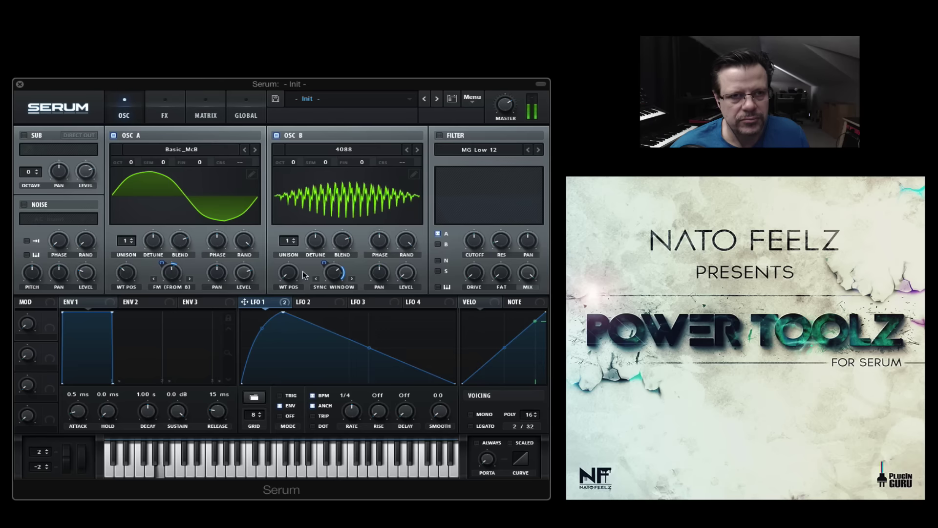
# Step: Set the unison to 10 voices on oscillator A and 9 voices on oscillator B
pyautogui.moveTo(125, 240); pyautogui.dragTo(125, 222)
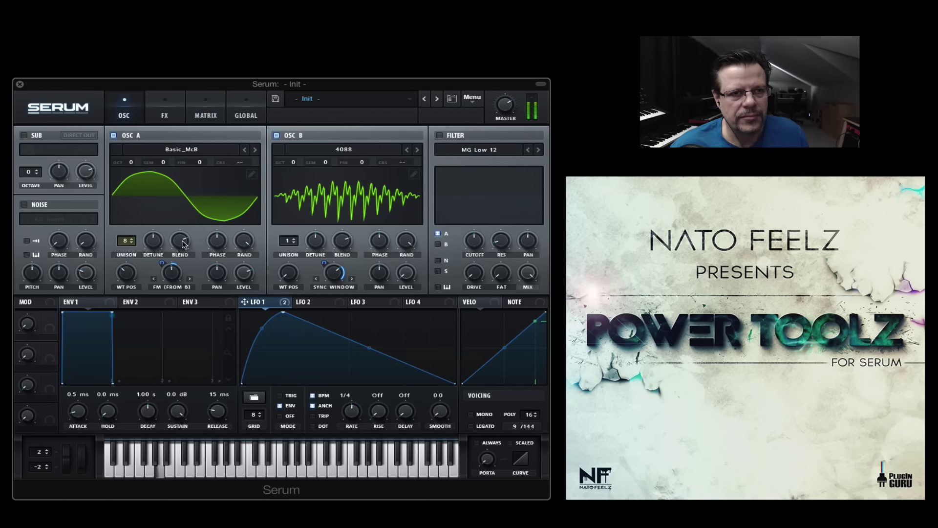
pyautogui.moveTo(129, 243); pyautogui.dragTo(129, 235)
pyautogui.moveTo(288, 240); pyautogui.dragTo(290, 171)
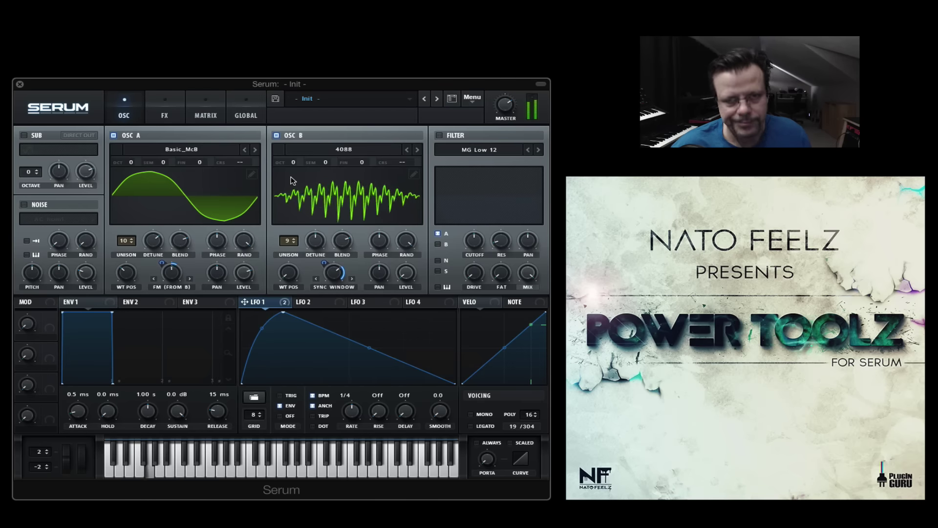
# Step: Set oscillator B's octave to -1 and view the warp mode choices of both oscillators
pyautogui.moveTo(291, 163); pyautogui.dragTo(293, 177)
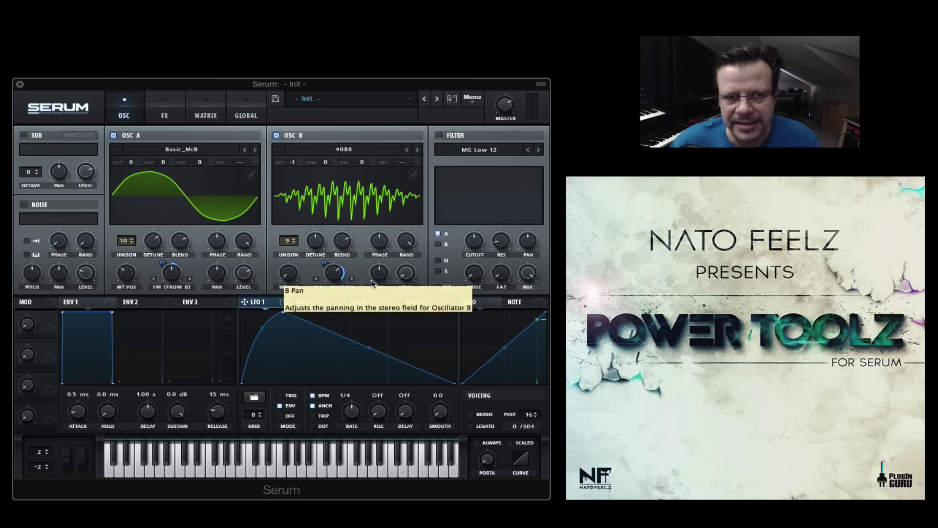
pyautogui.click(171, 287)
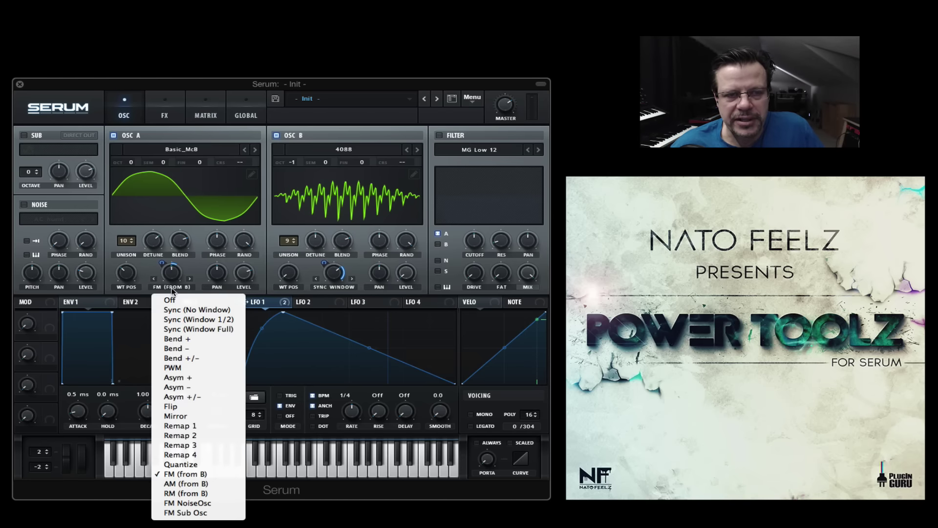
pyautogui.click(391, 293)
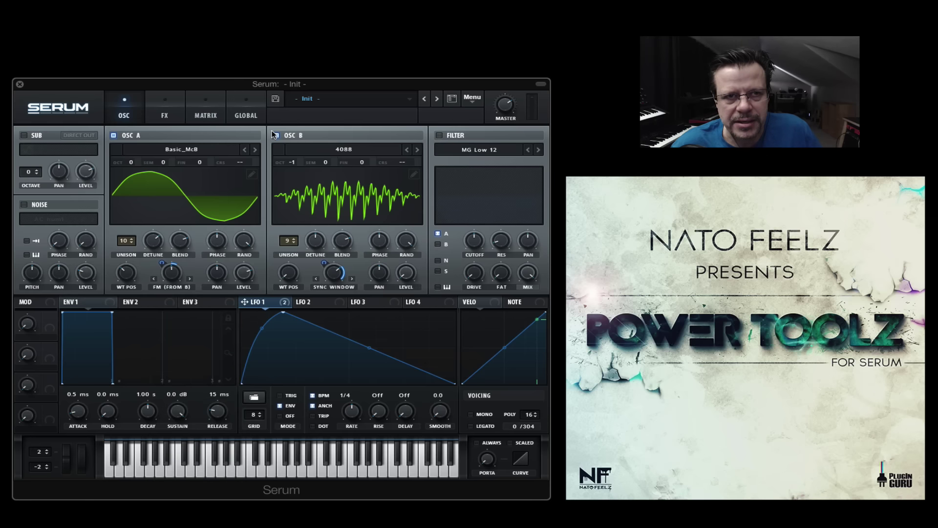
pyautogui.click(334, 287)
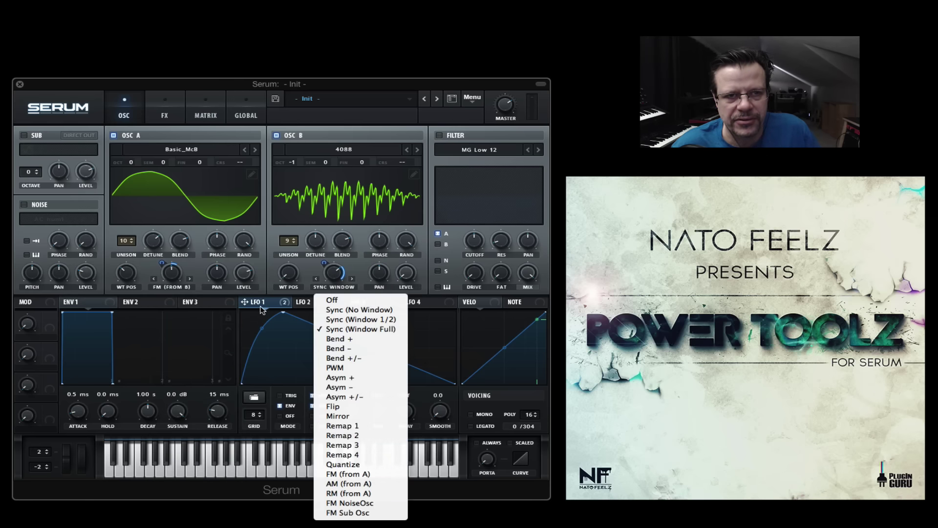
pyautogui.click(341, 357)
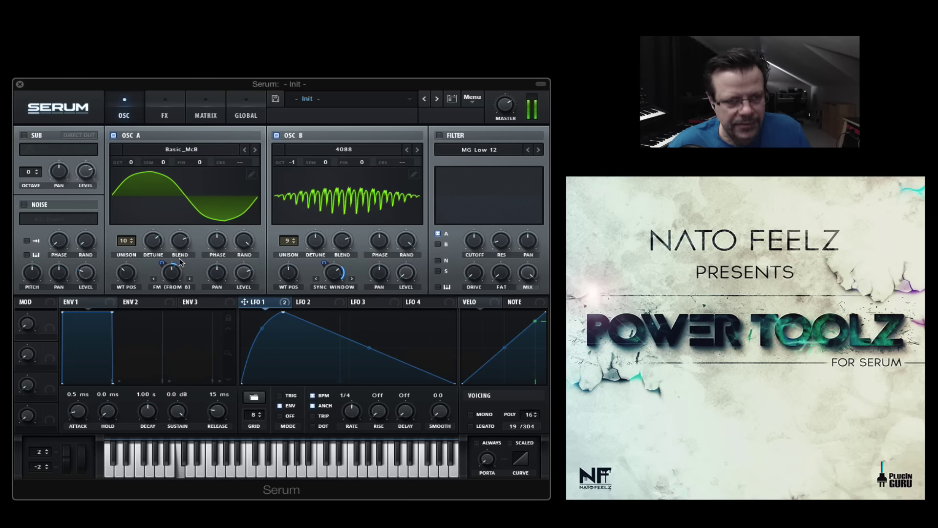
# Step: Adjust oscillator A's wavetable position until the Basic_McB table gives a slanted, stepped waveform
pyautogui.moveTo(128, 272); pyautogui.dragTo(135, 303)
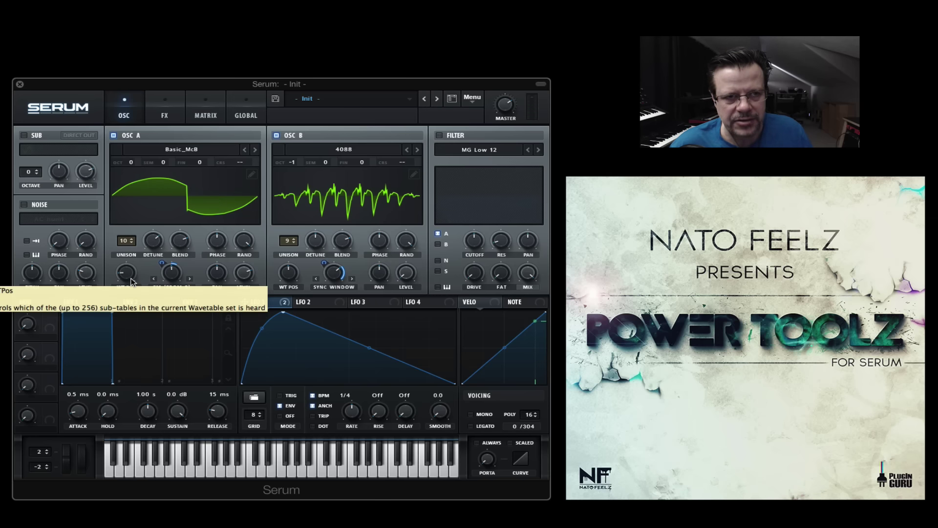
pyautogui.moveTo(116, 265); pyautogui.dragTo(122, 189)
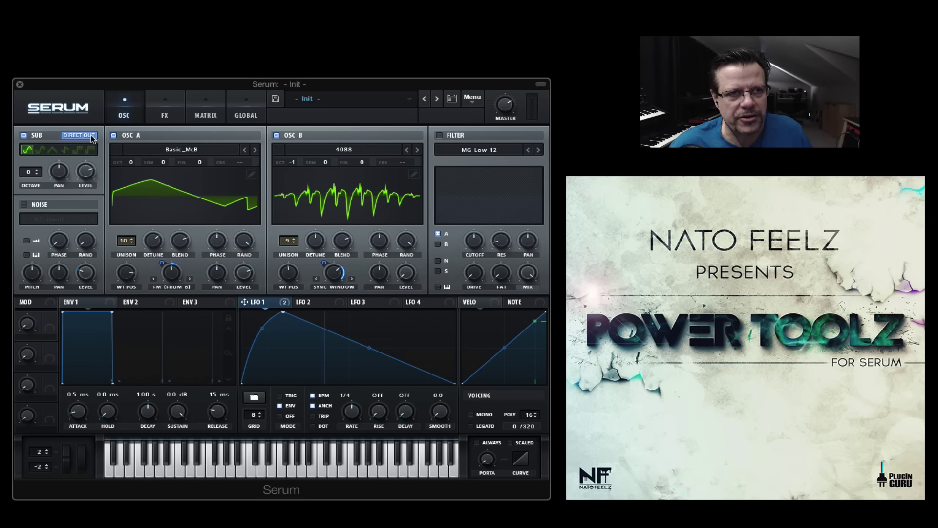
# Step: Enable the sub oscillator with Direct Out at octave -2, and move LFO 1's peak to the middle with a steep, late rise
pyautogui.click(38, 175)
pyautogui.click(37, 174)
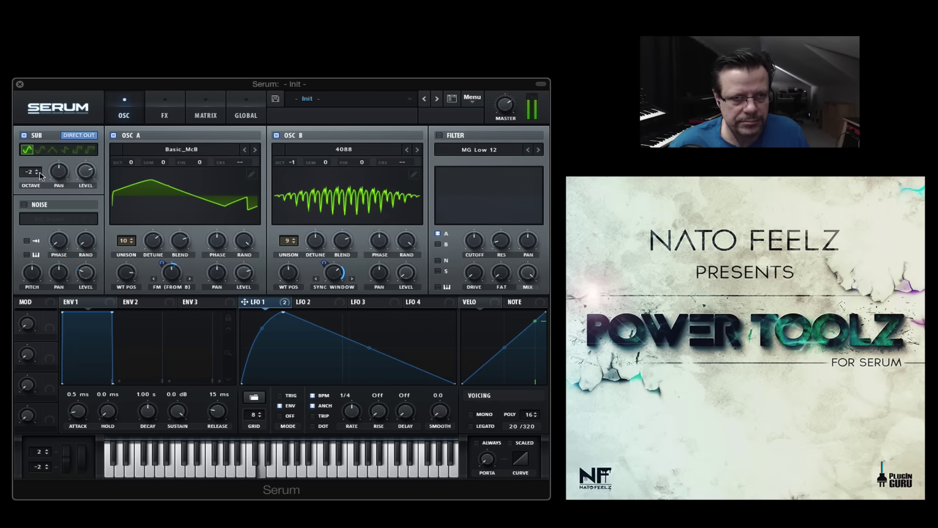
pyautogui.moveTo(262, 327); pyautogui.dragTo(346, 309)
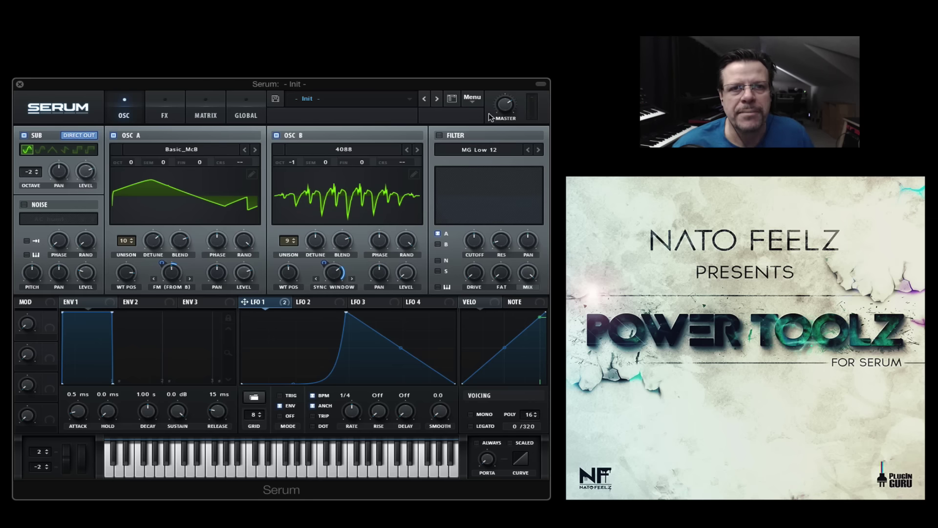
# Step: Reset to the Init preset and load the Angry table from PluginGuru NF PowerToolz Tables into oscillator A, with the waveform in 3D view
pyautogui.click(472, 99)
pyautogui.click(503, 147)
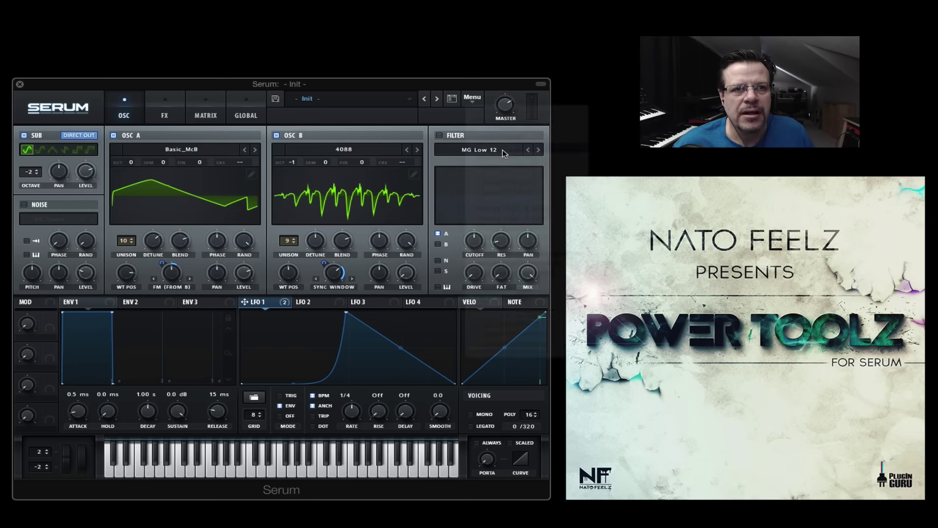
pyautogui.click(181, 150)
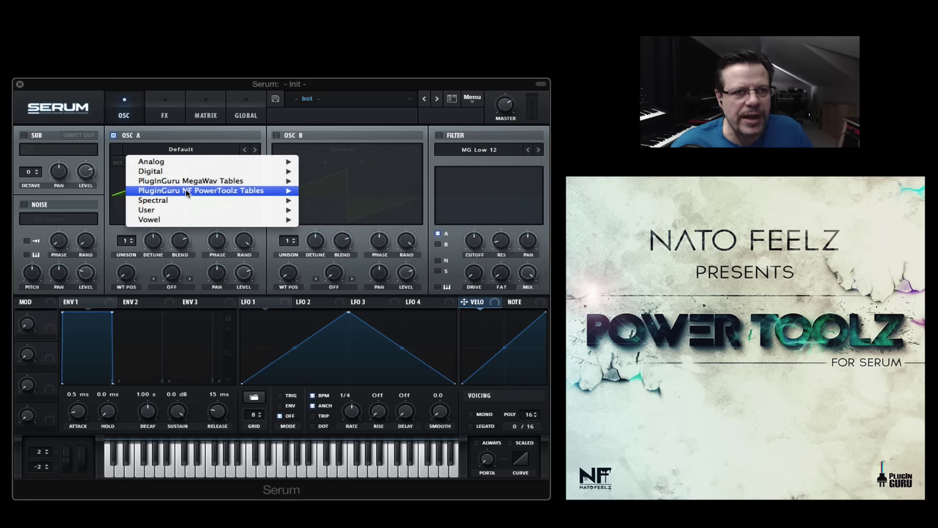
pyautogui.moveTo(186, 190)
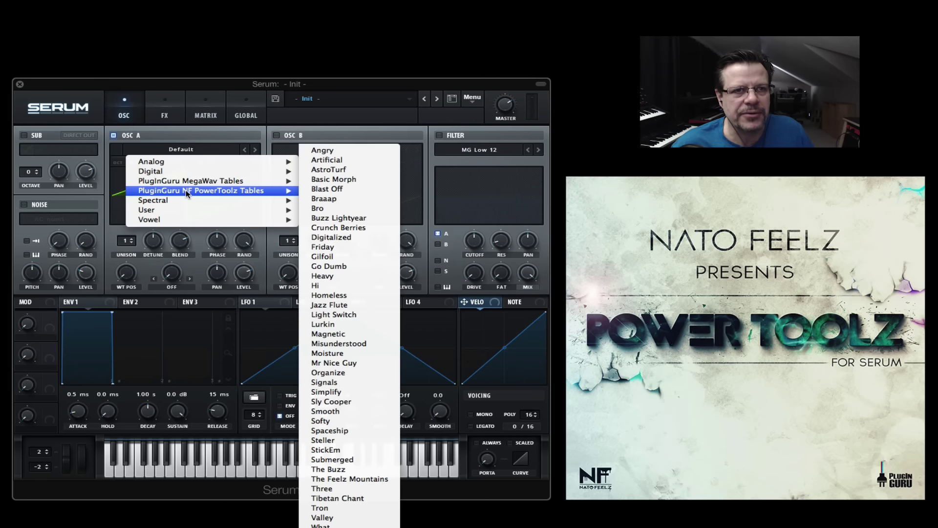
pyautogui.click(332, 151)
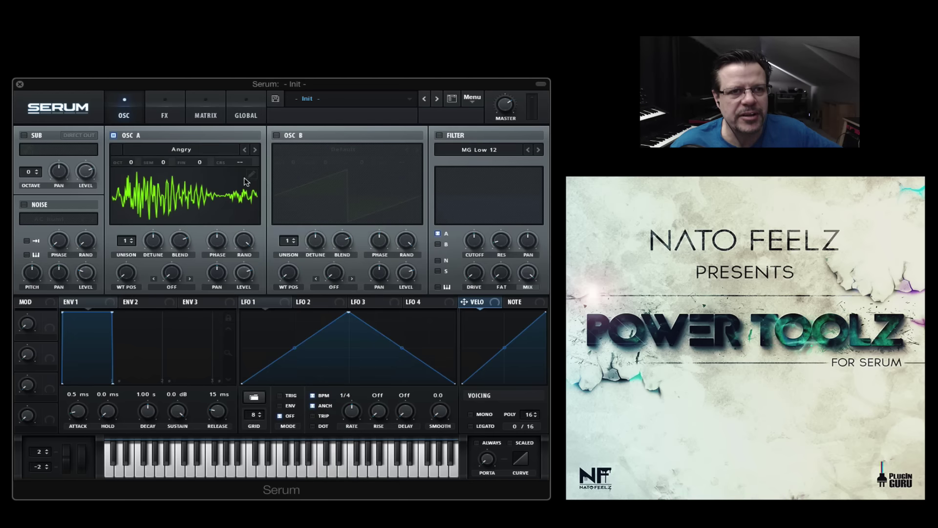
pyautogui.click(202, 189)
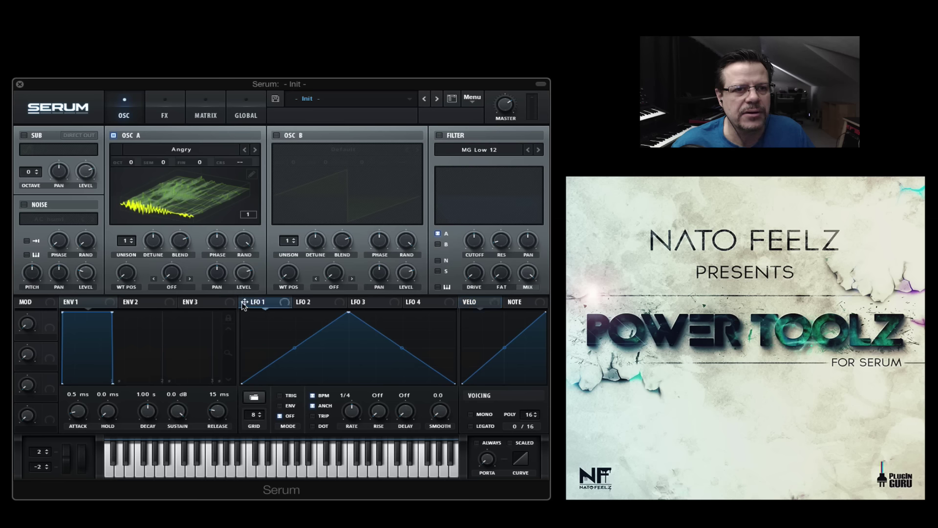
# Step: Assign LFO 1 at a 1/2 rate to oscillator A's wavetable position, and set the oscillator's octave to -1
pyautogui.moveTo(220, 302); pyautogui.dragTo(121, 270)
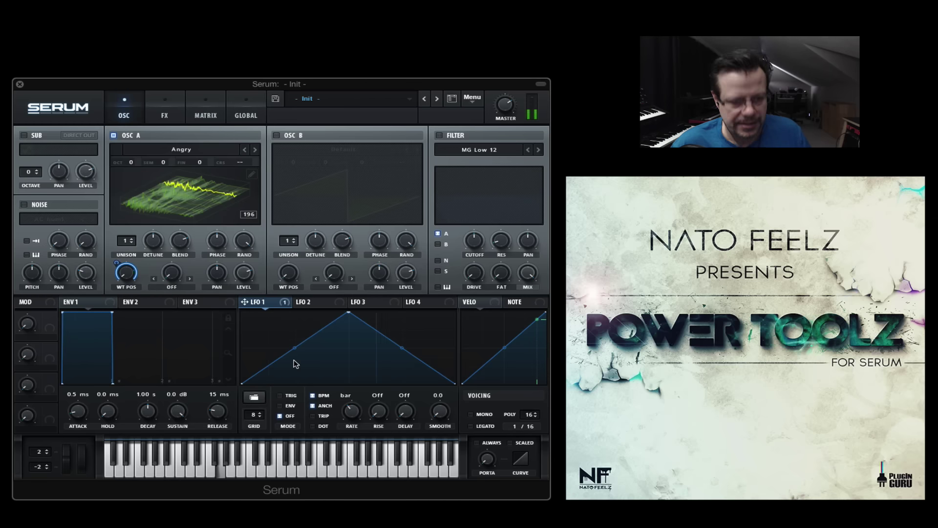
pyautogui.moveTo(351, 410); pyautogui.dragTo(350, 404)
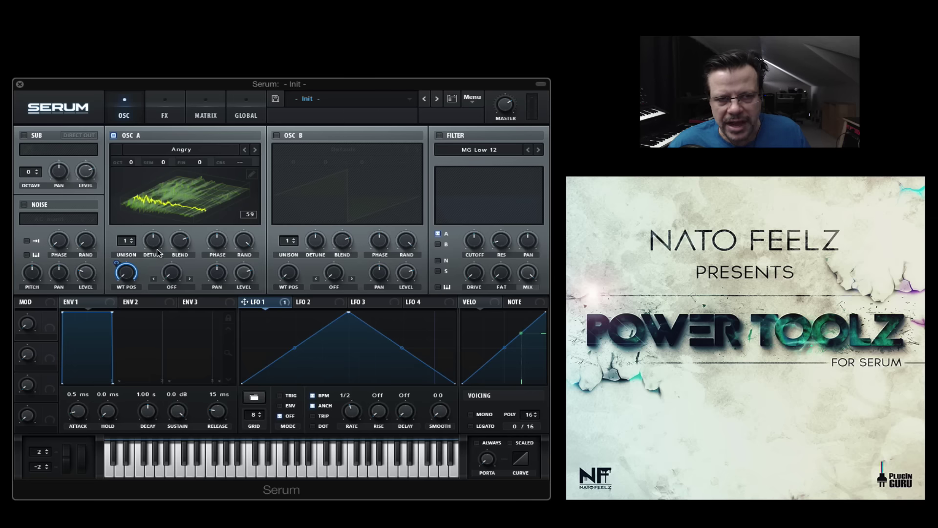
pyautogui.moveTo(132, 166); pyautogui.dragTo(135, 180)
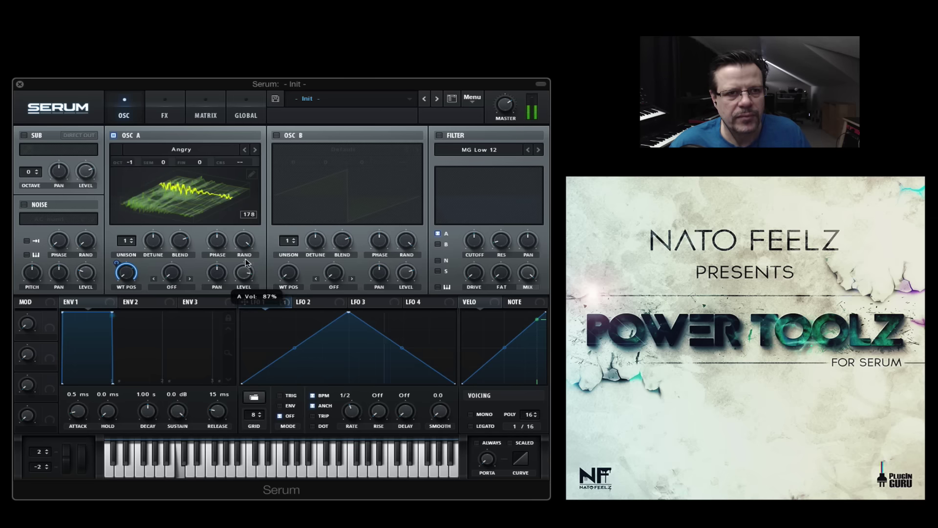
# Step: Audition oscillator A's wavetables one by one from Artificial through AstroTurf, Basic Morph, Blast Off and Braaap to Bro
pyautogui.click(254, 150)
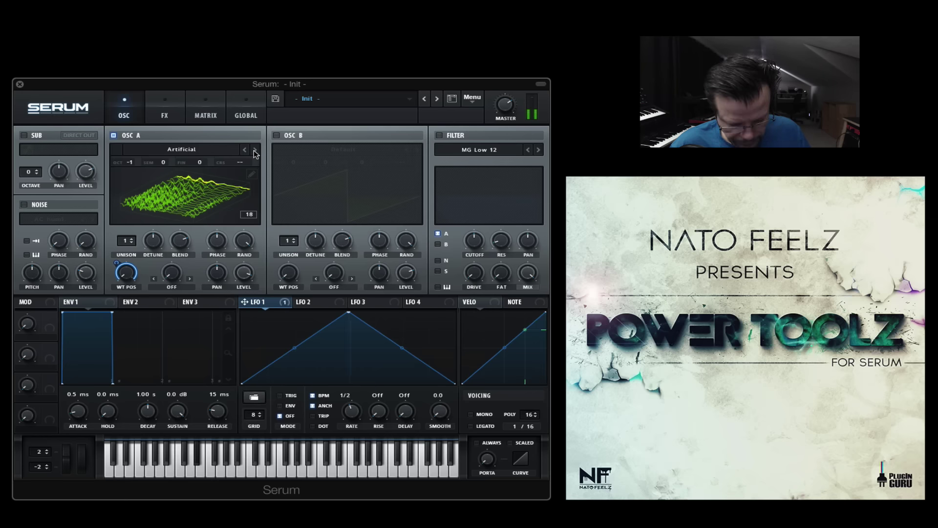
pyautogui.click(255, 151)
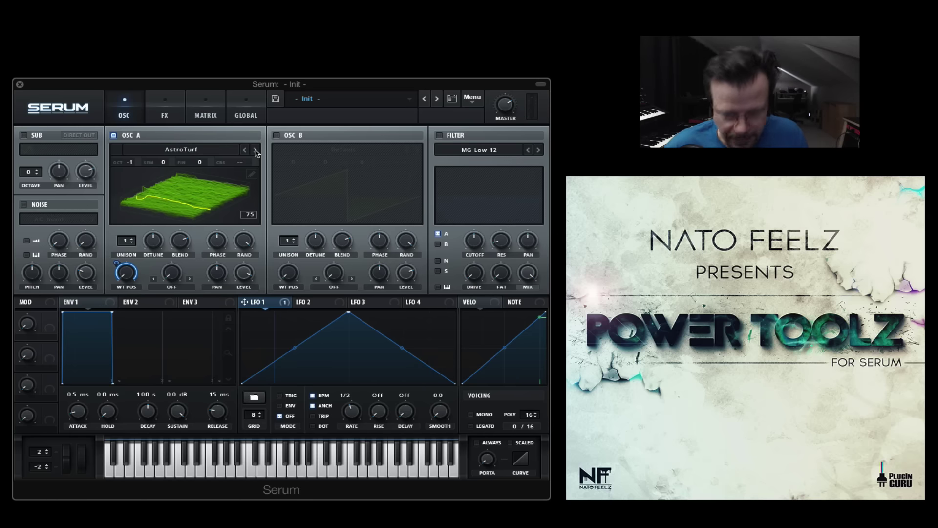
pyautogui.click(256, 149)
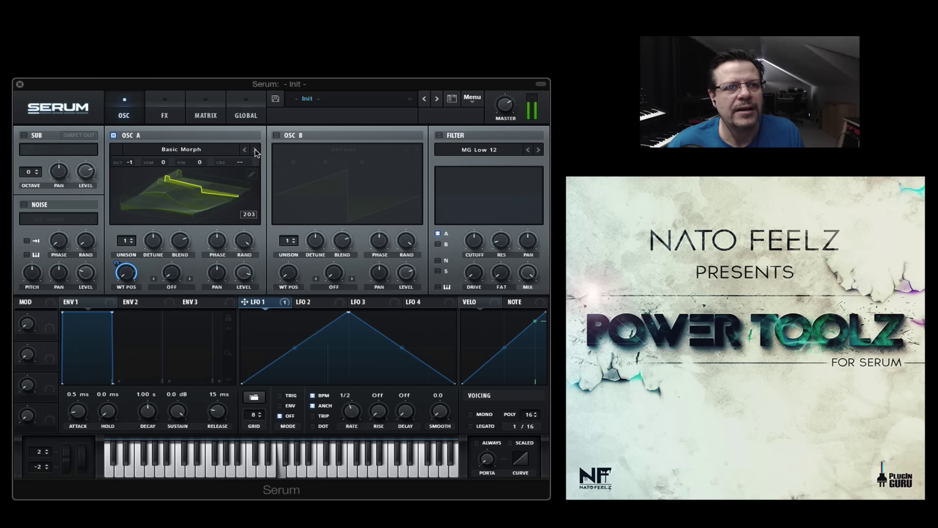
pyautogui.click(255, 150)
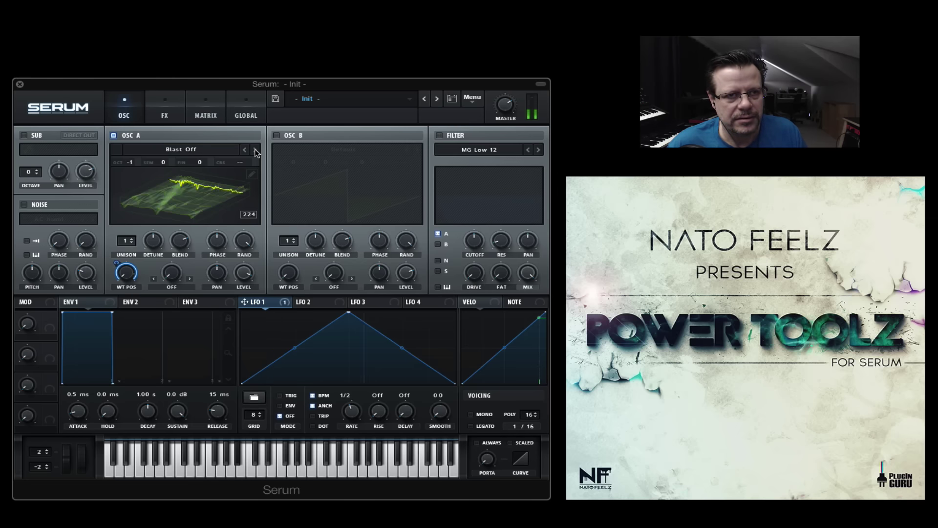
pyautogui.click(255, 149)
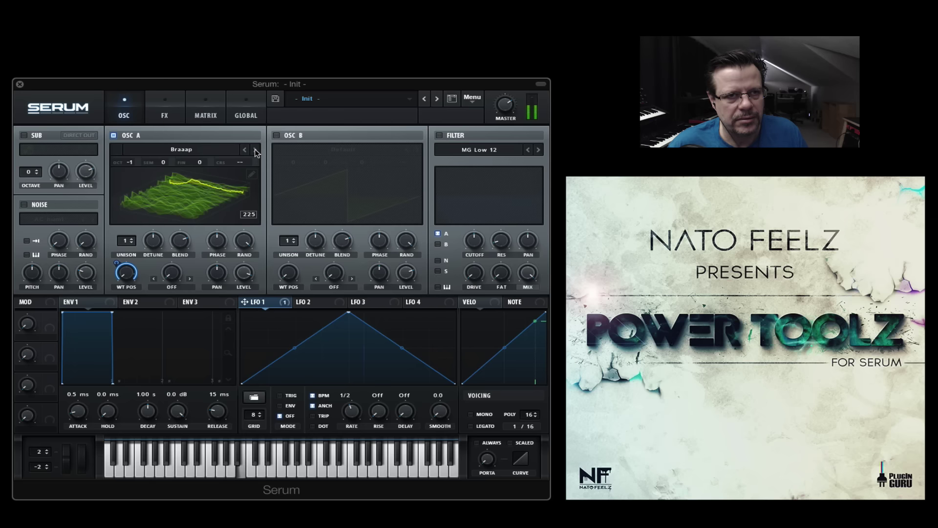
pyautogui.click(256, 150)
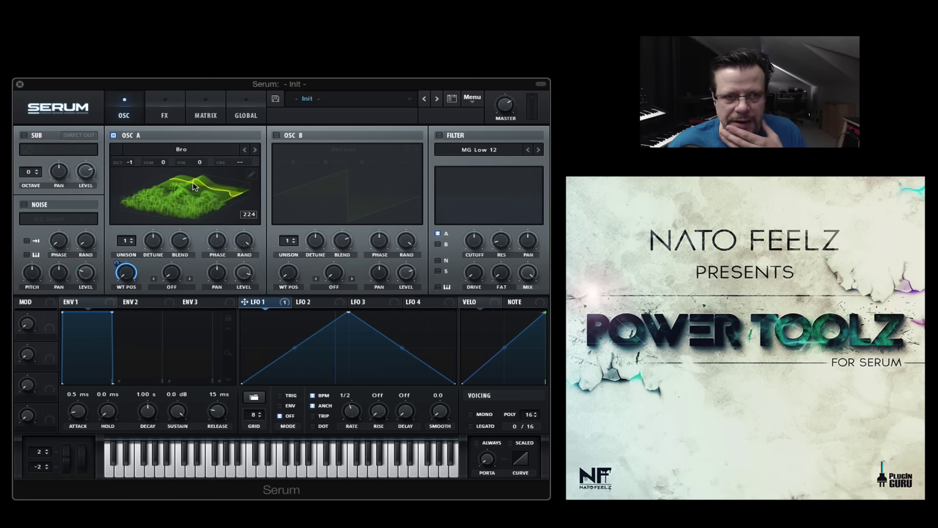
# Step: Set LFO 1 to ENV mode and reshape it as a fast-rising convex curve peaking at the end
pyautogui.click(280, 405)
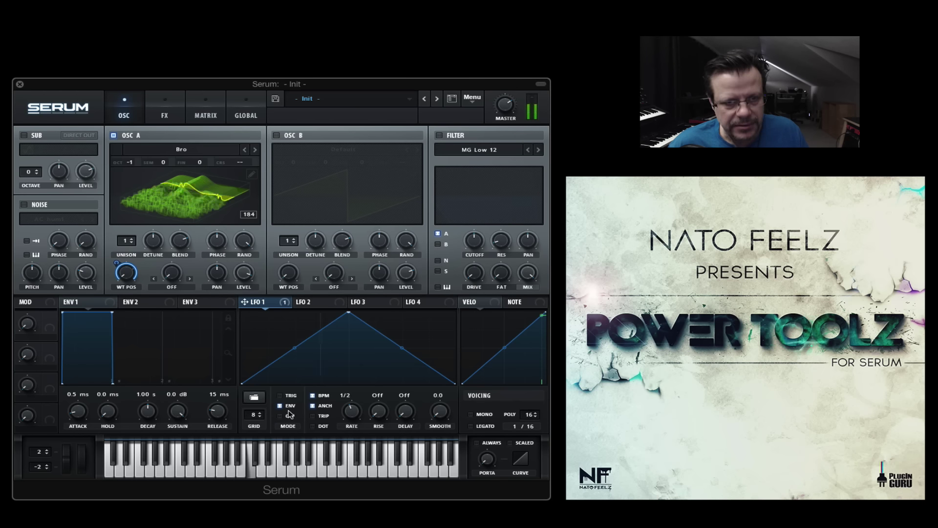
pyautogui.moveTo(350, 317); pyautogui.dragTo(463, 306)
pyautogui.moveTo(348, 347); pyautogui.dragTo(333, 327)
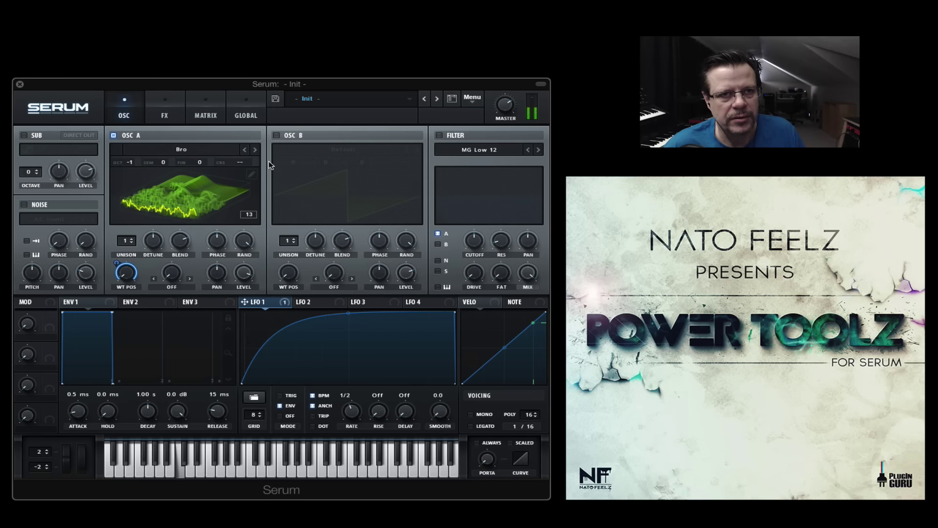
# Step: Load the Buzz Lightyear wavetable into oscillator A and try different LFO 1 curve bends, ending on a slightly concave rise
pyautogui.click(254, 151)
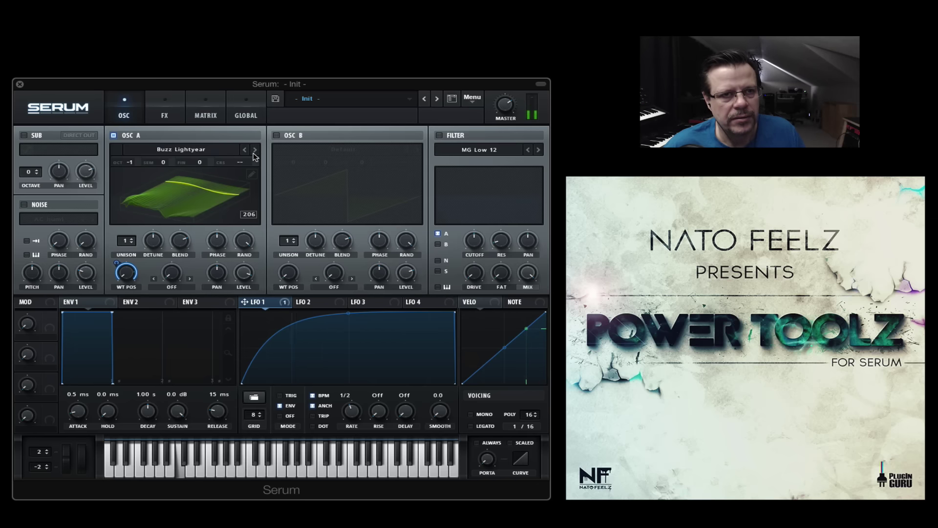
pyautogui.moveTo(347, 316); pyautogui.dragTo(323, 335)
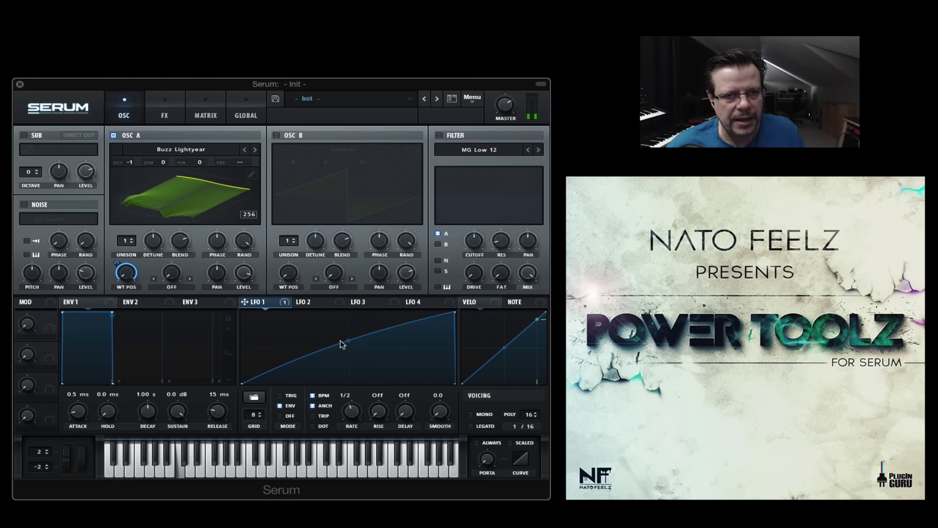
pyautogui.moveTo(345, 341)
pyautogui.mouseDown()
pyautogui.moveTo(347, 354)
pyautogui.moveTo(341, 327)
pyautogui.mouseUp()
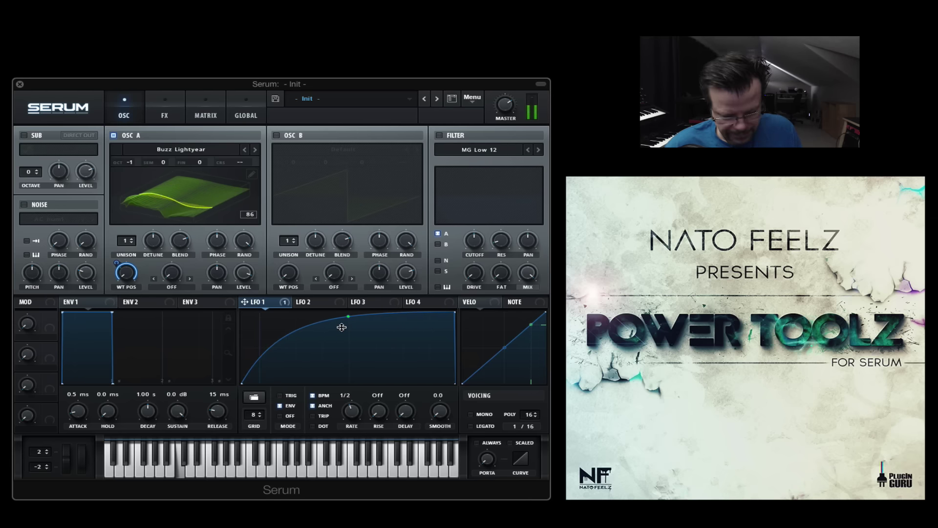
pyautogui.moveTo(342, 327); pyautogui.dragTo(345, 340)
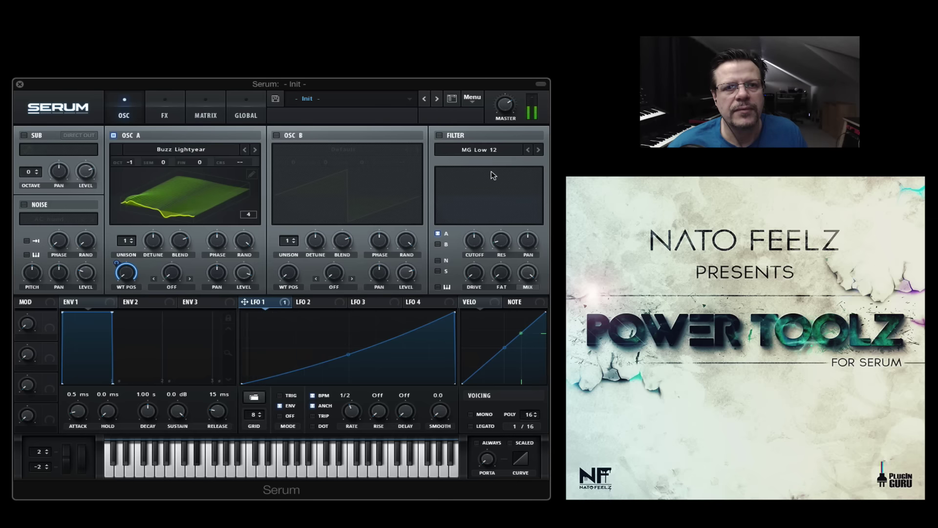
# Step: Advance oscillator A through Crunch Berries to the Digitalized wavetable, and set LFO 1 to TRIG mode with a symmetrical triangle shape
pyautogui.click(254, 151)
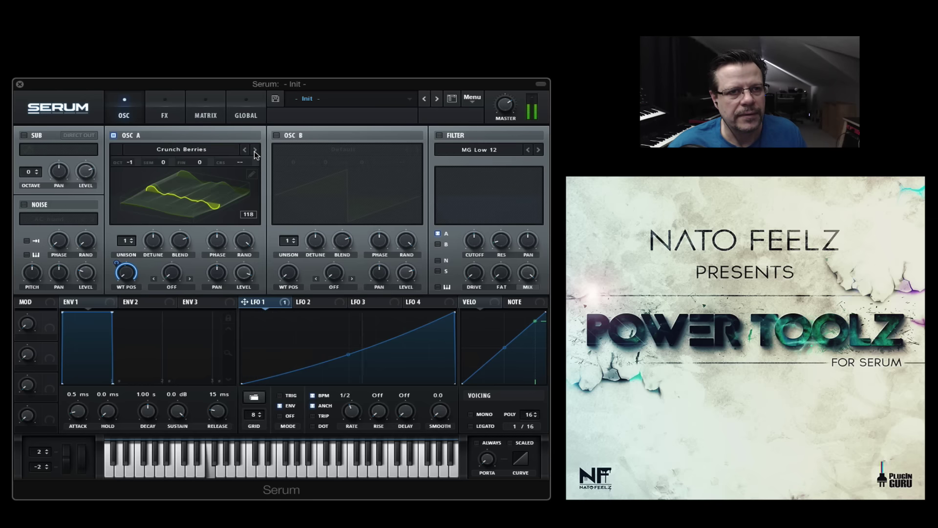
pyautogui.click(254, 151)
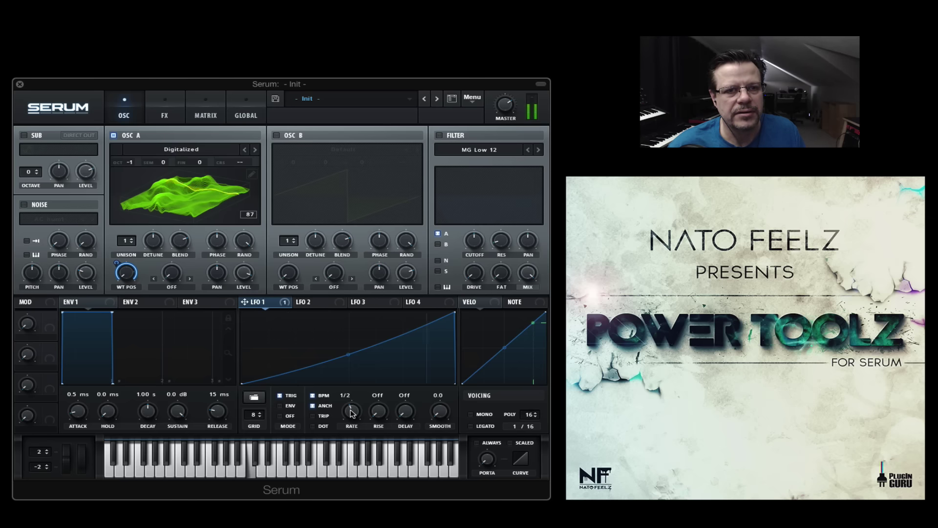
pyautogui.moveTo(453, 315); pyautogui.dragTo(348, 306)
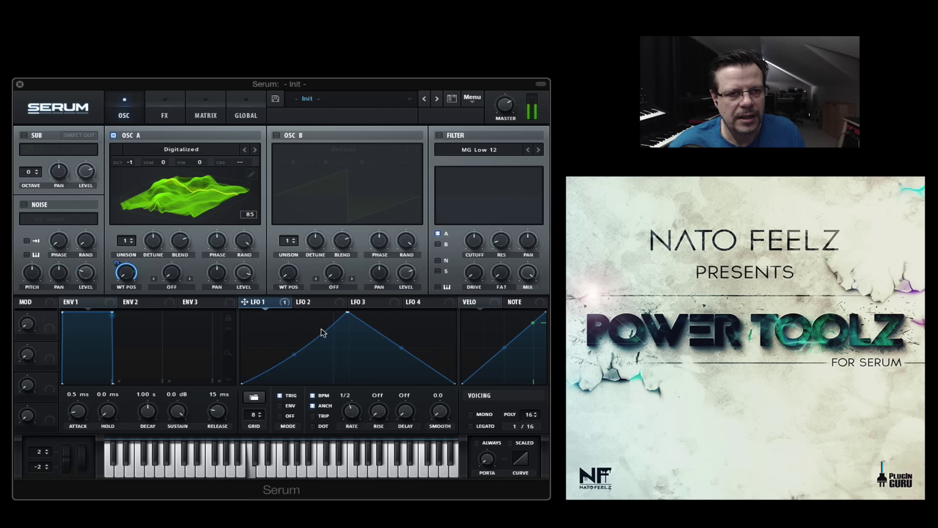
pyautogui.moveTo(294, 353); pyautogui.dragTo(289, 353)
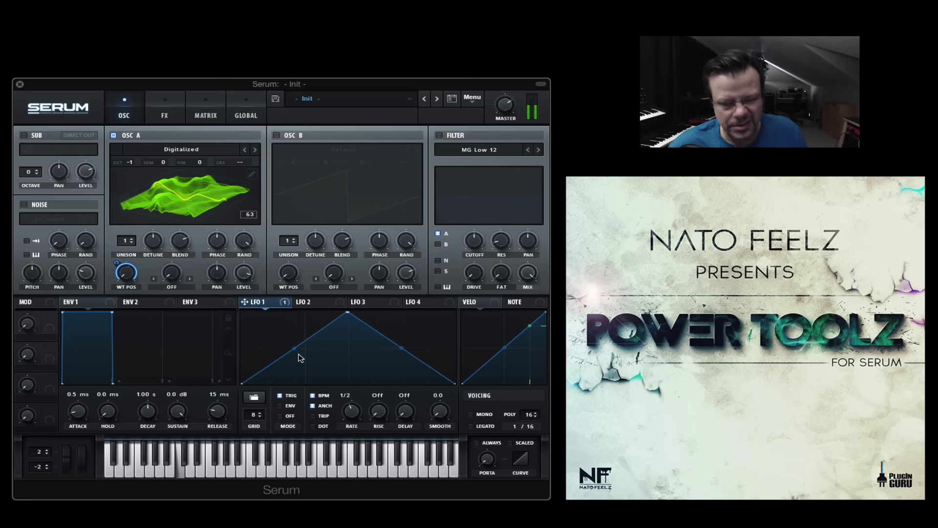
# Step: Check the next wavetable and return to Digitalized, then give oscillator A 6 unison voices and adjust their detune
pyautogui.click(255, 151)
pyautogui.click(242, 150)
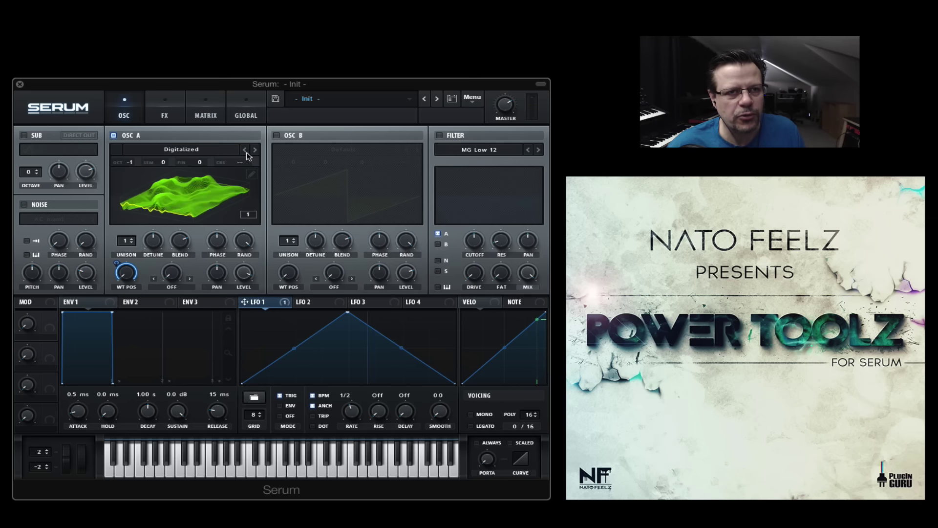
pyautogui.moveTo(125, 243); pyautogui.dragTo(171, 253)
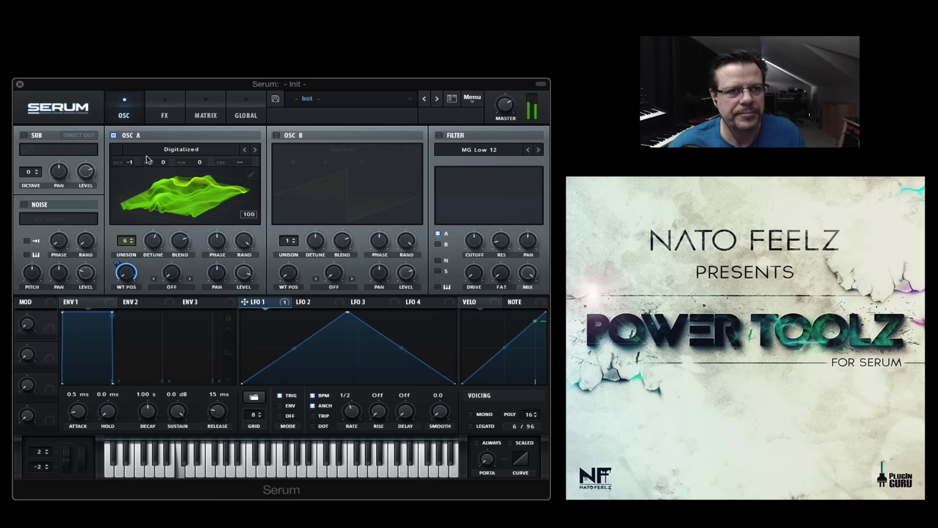
# Step: Set oscillator A to 1 unison voice and step through its wavetables from Digitalized to Gilfoil and Go Dumb
pyautogui.moveTo(126, 240); pyautogui.dragTo(126, 259)
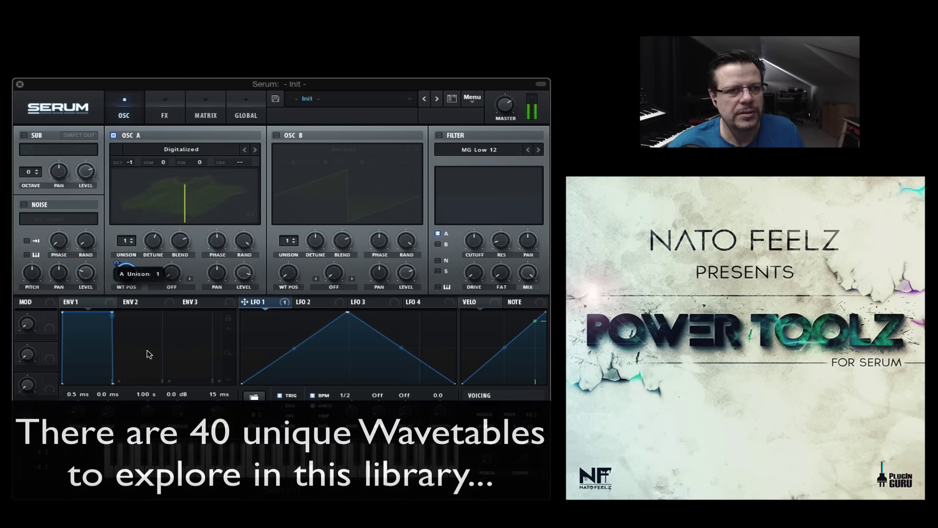
pyautogui.click(255, 150)
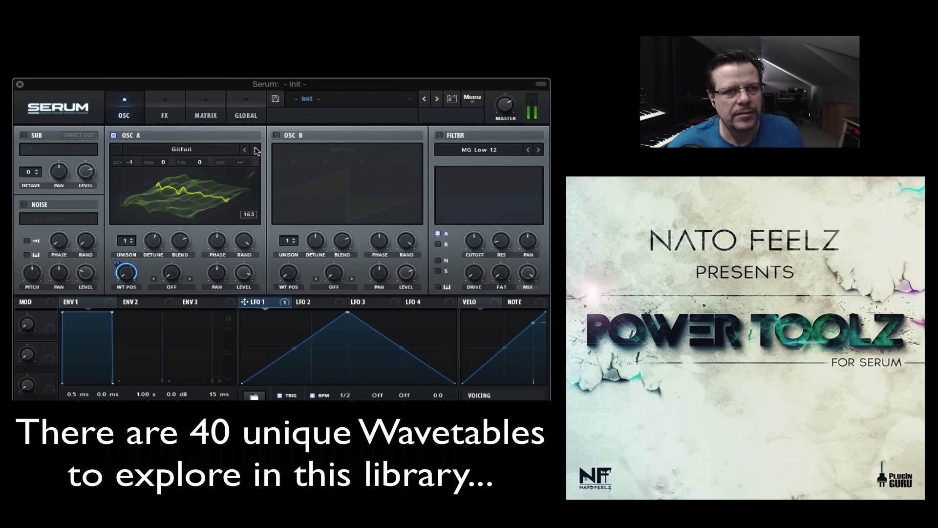
pyautogui.click(255, 149)
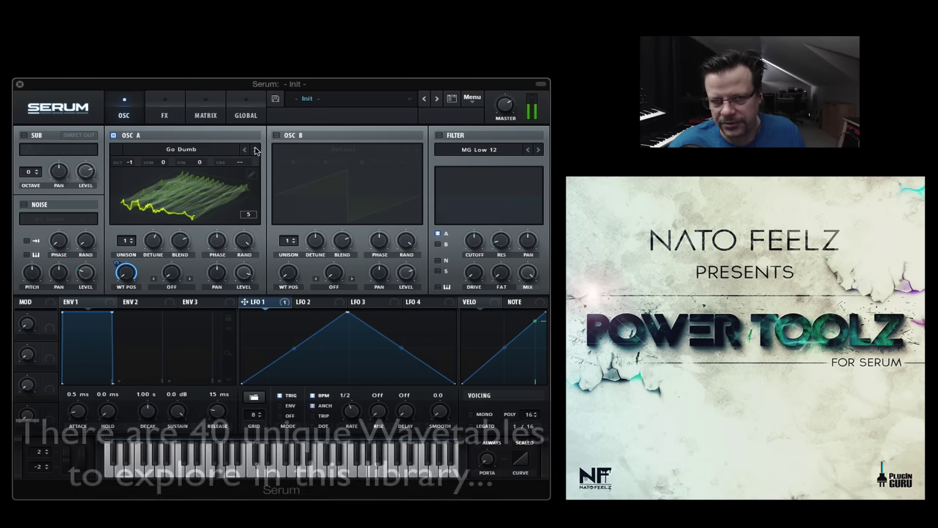
# Step: Load the AstroTurf wavetable into oscillator A and reshape LFO 1 in ENV mode as a near-instant rise that holds at maximum
pyautogui.click(183, 150)
pyautogui.moveTo(183, 190)
pyautogui.click(342, 169)
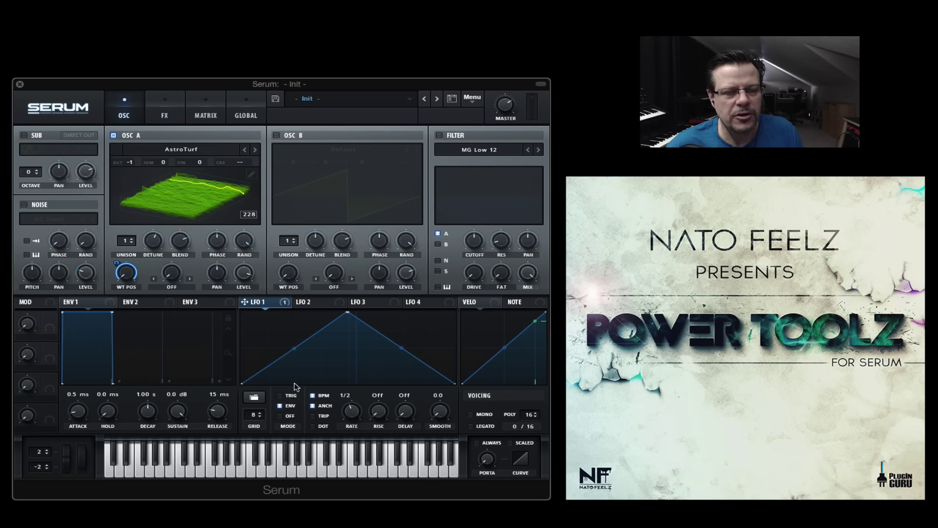
pyautogui.moveTo(347, 312); pyautogui.dragTo(432, 320)
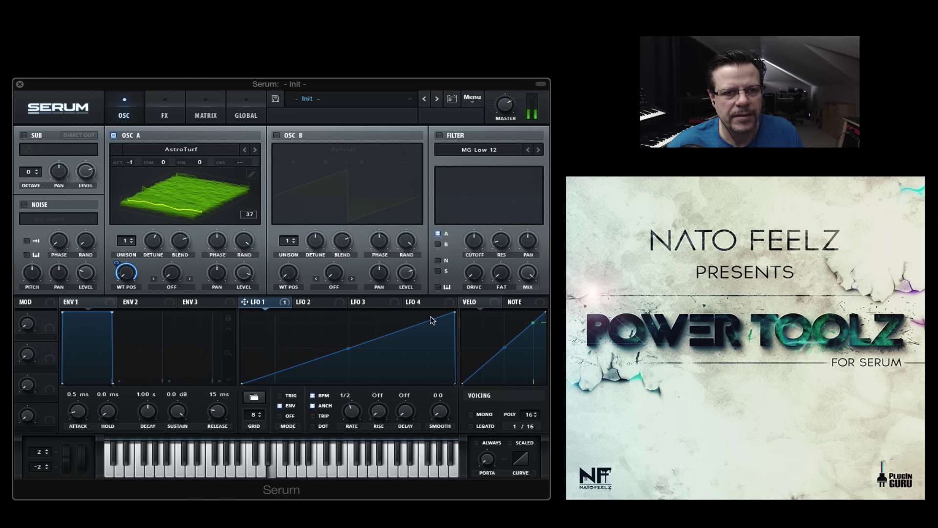
pyautogui.moveTo(348, 347); pyautogui.dragTo(339, 310)
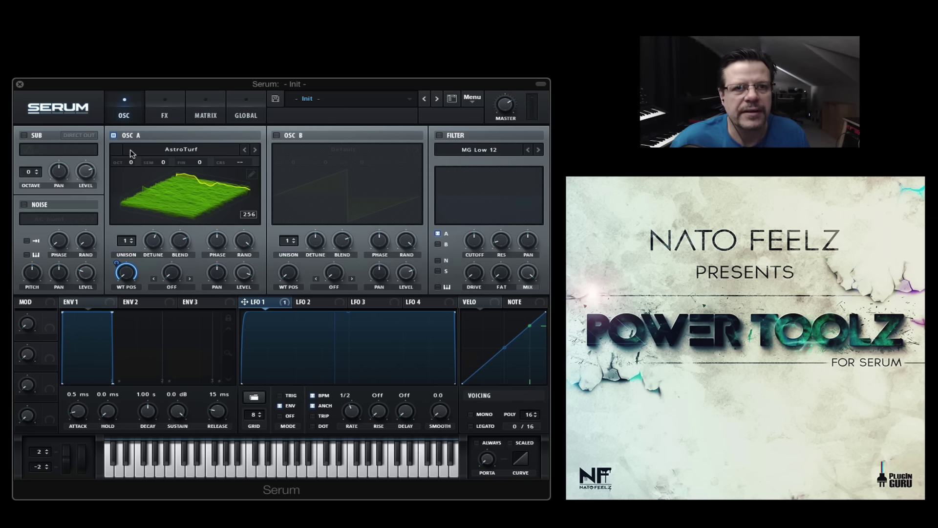
# Step: Enable the MG Low 12 filter with a lowered, LFO 1-modulated cutoff, and set LFO 1 to a free-running rate of 1.9 Hz
pyautogui.click(438, 134)
pyautogui.moveTo(476, 240); pyautogui.dragTo(470, 264)
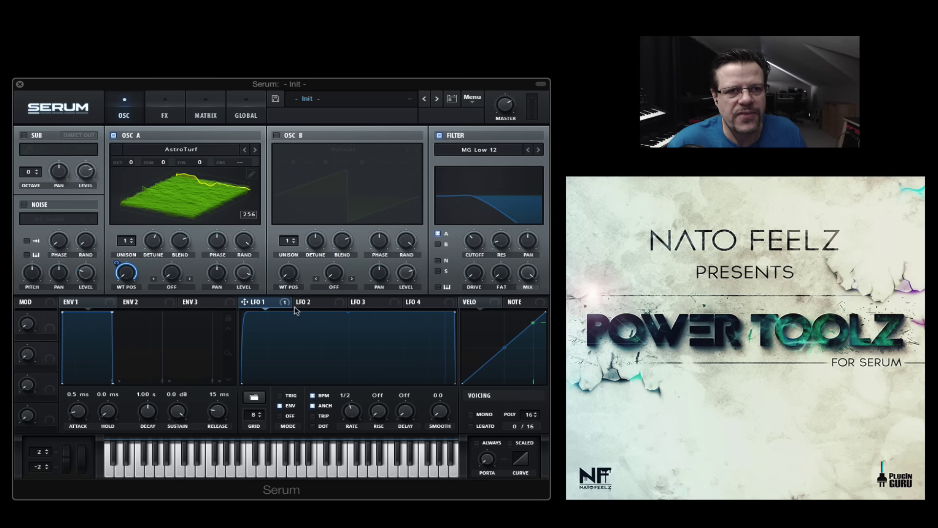
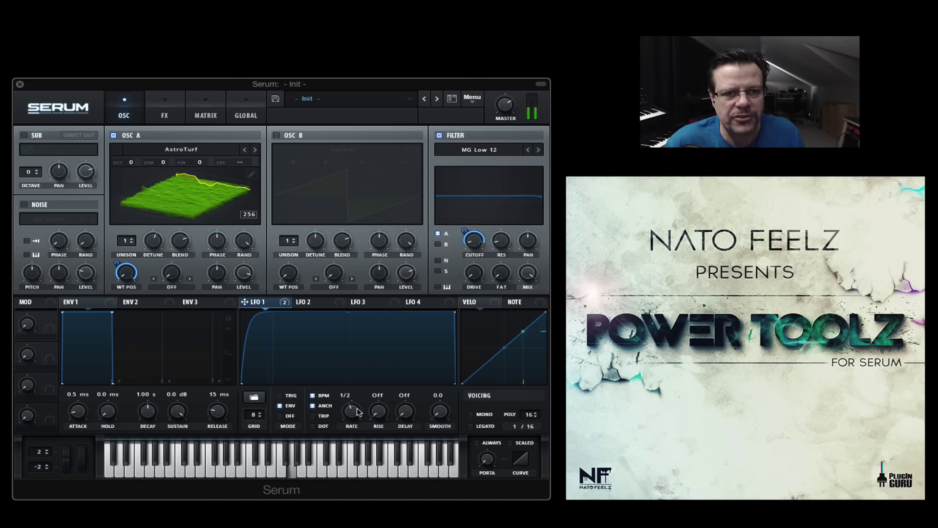
pyautogui.moveTo(351, 403); pyautogui.dragTo(352, 391)
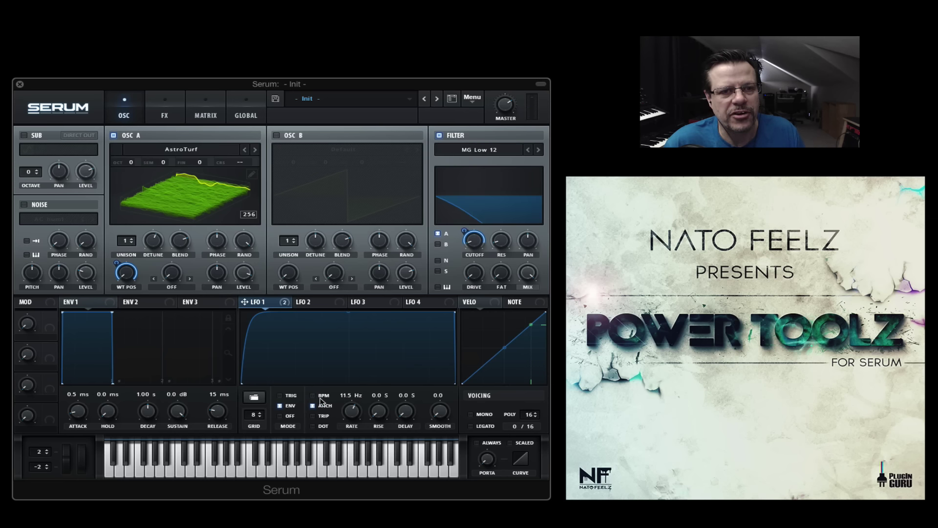
pyautogui.moveTo(351, 411)
pyautogui.mouseDown()
pyautogui.moveTo(346, 442)
pyautogui.moveTo(345, 427)
pyautogui.mouseUp()
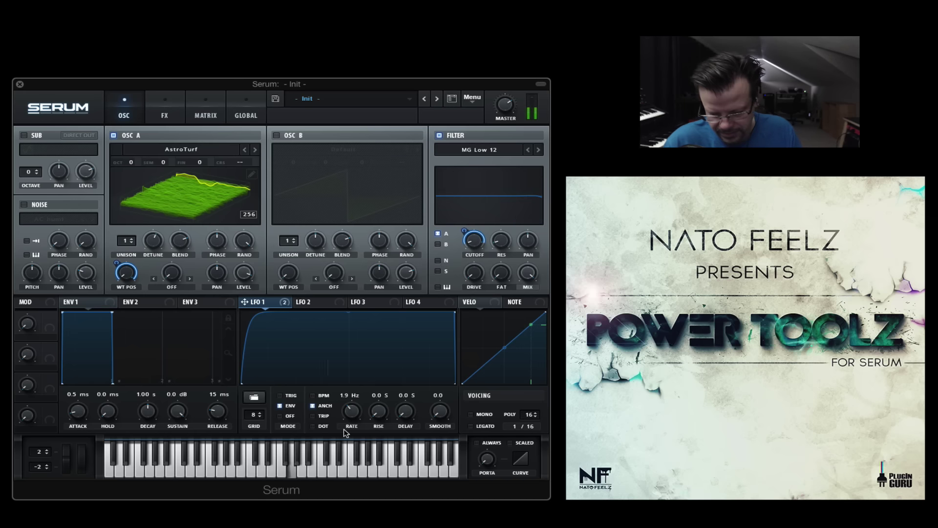
# Step: Enable oscillator B with its Default wavetable, route it through the filter and give it 3 unison voices with a reduced detune
pyautogui.click(276, 135)
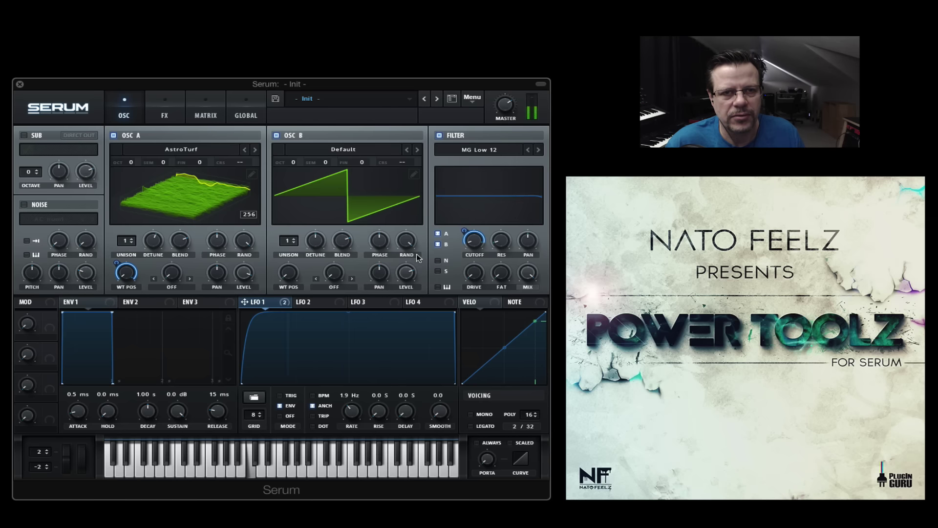
pyautogui.moveTo(411, 293)
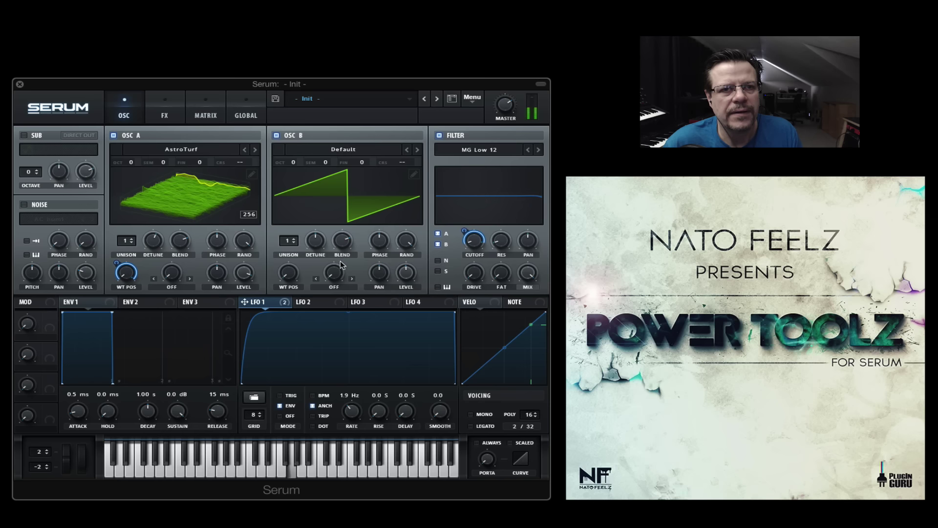
pyautogui.moveTo(289, 233)
pyautogui.mouseDown()
pyautogui.moveTo(290, 225)
pyautogui.moveTo(315, 267)
pyautogui.mouseUp()
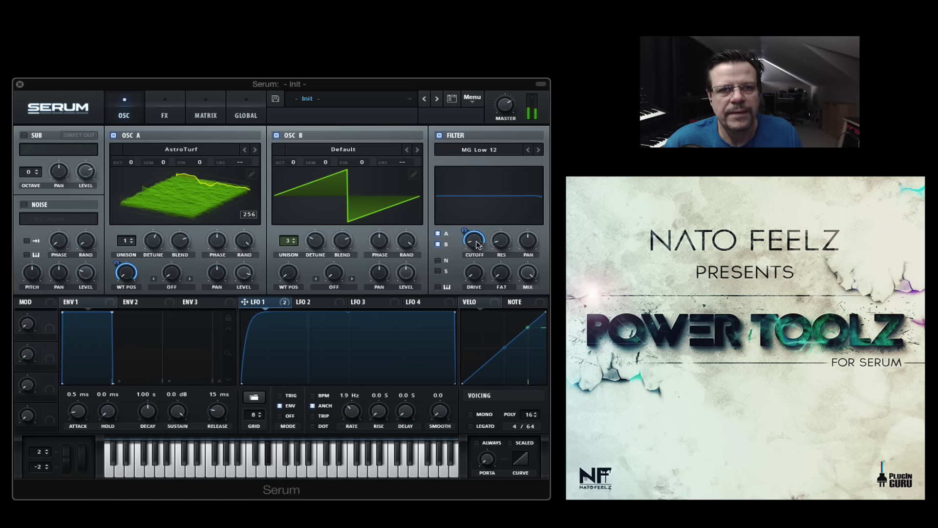
# Step: Shift the filter cutoff modulation from LFO 1 to ENV 2 with a 125 ms attack, and lengthen the ENV 1 release
pyautogui.moveTo(467, 245); pyautogui.dragTo(467, 248)
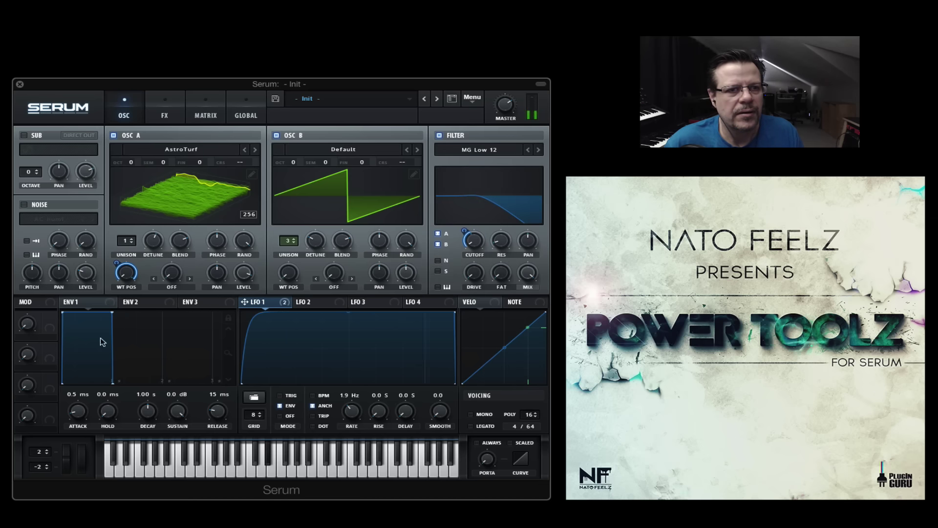
pyautogui.click(137, 305)
pyautogui.moveTo(123, 304); pyautogui.dragTo(472, 241)
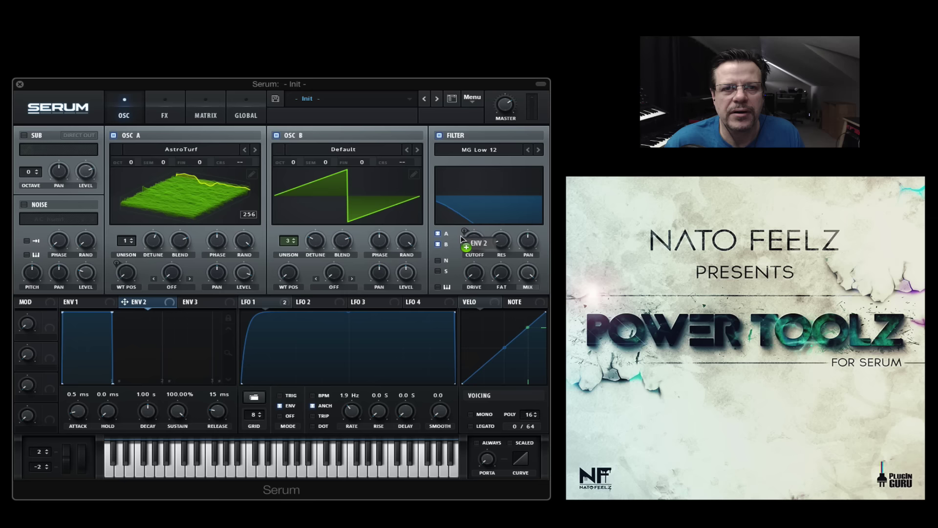
pyautogui.moveTo(62, 312); pyautogui.dragTo(69, 355)
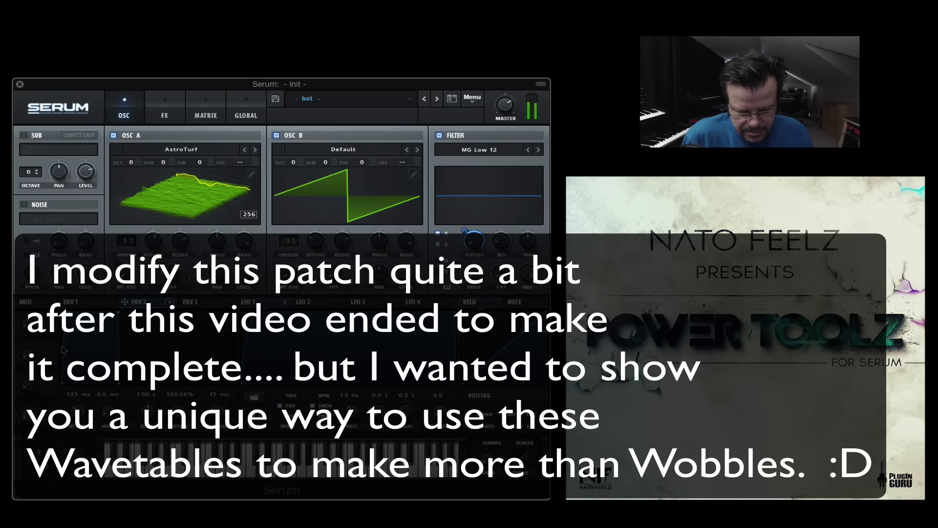
pyautogui.click(79, 302)
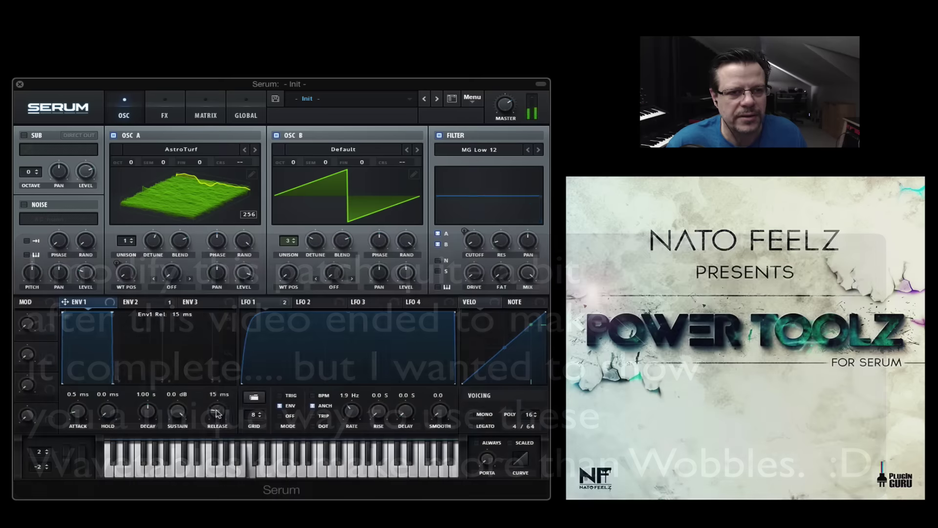
pyautogui.moveTo(217, 411); pyautogui.dragTo(226, 386)
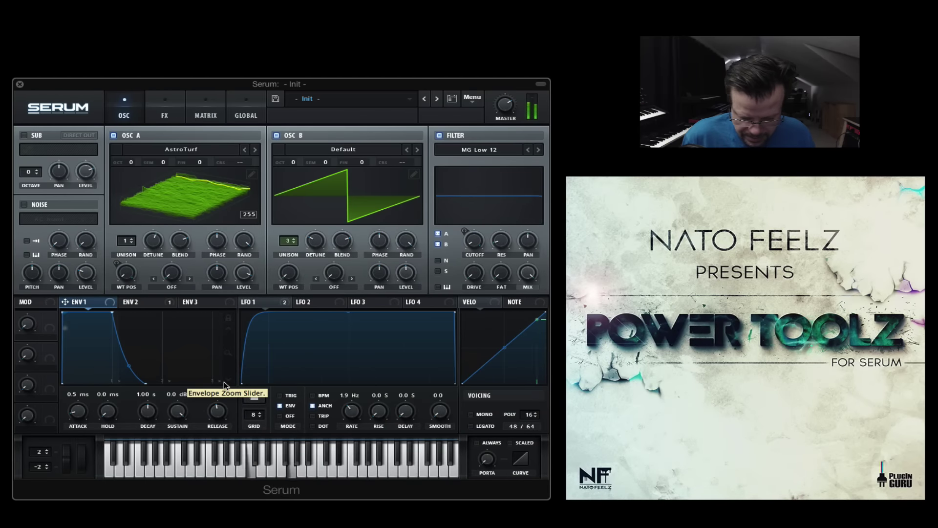
# Step: Set the ENV 2 release to 522 ms and raise the filter resonance slightly
pyautogui.click(139, 301)
pyautogui.moveTo(219, 400); pyautogui.dragTo(223, 381)
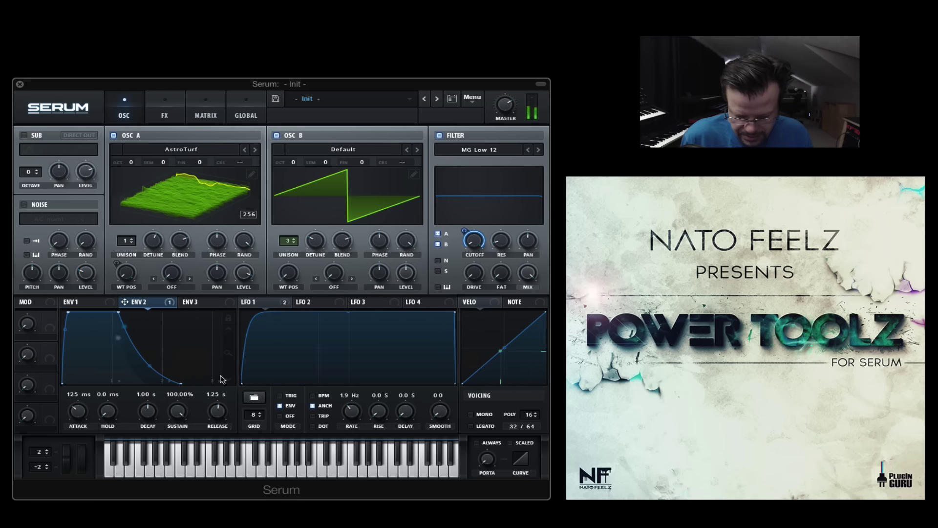
pyautogui.moveTo(219, 409); pyautogui.dragTo(218, 417)
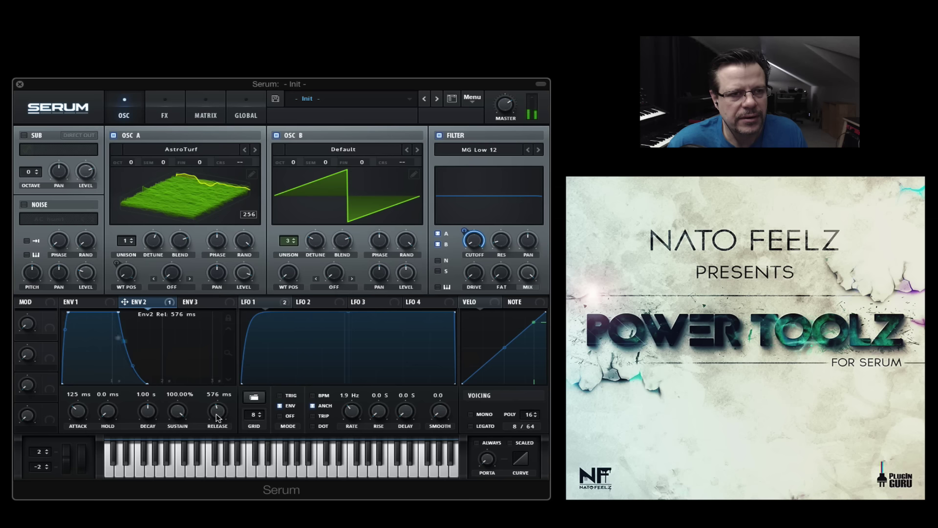
pyautogui.moveTo(216, 419); pyautogui.dragTo(216, 415)
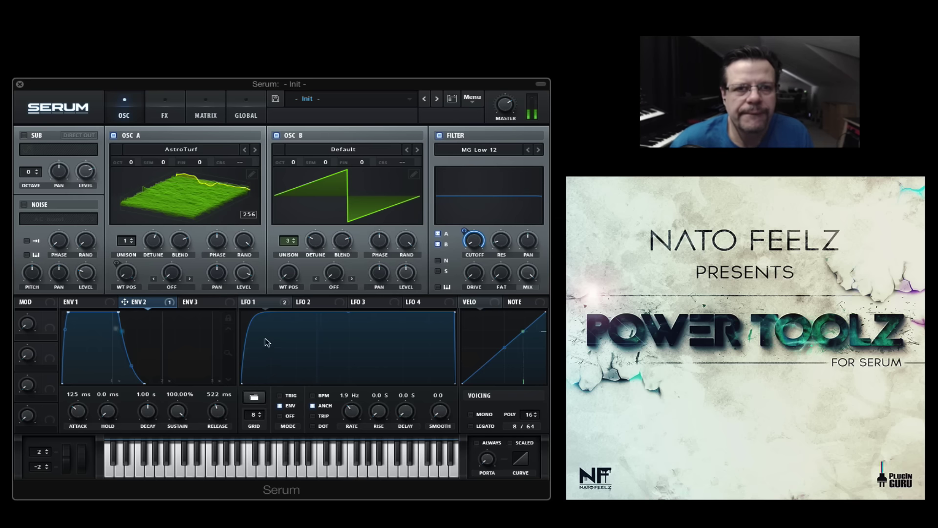
pyautogui.moveTo(495, 248); pyautogui.dragTo(506, 228)
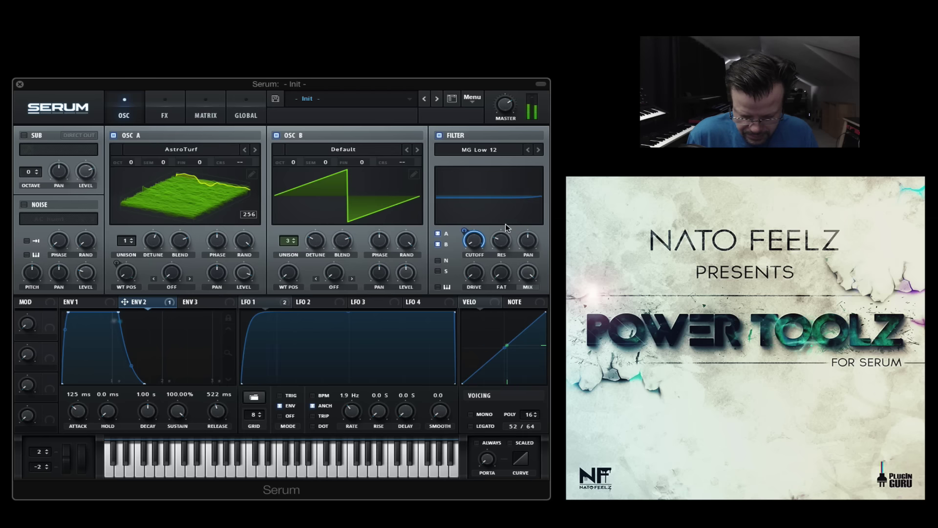
# Step: Add a chorus, a compressor in multiband mode and a hall reverb to the effects chain
pyautogui.click(168, 110)
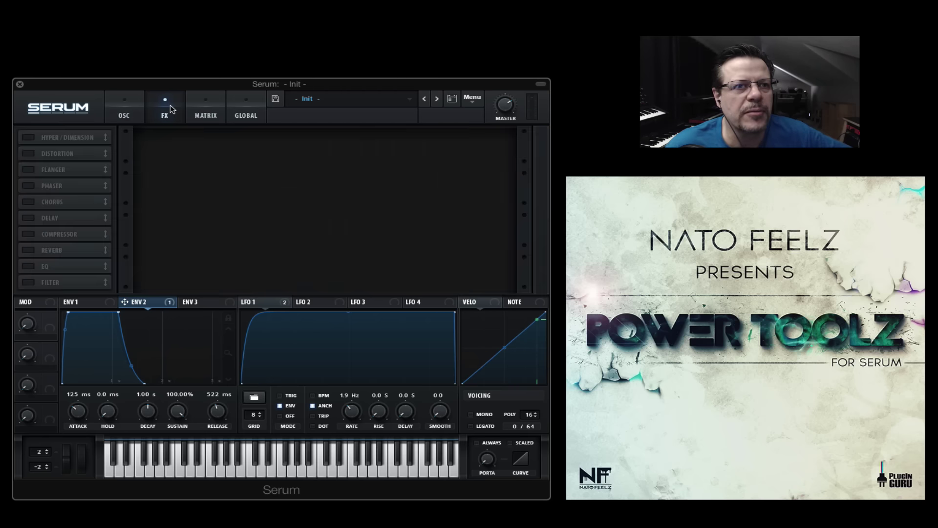
pyautogui.click(28, 201)
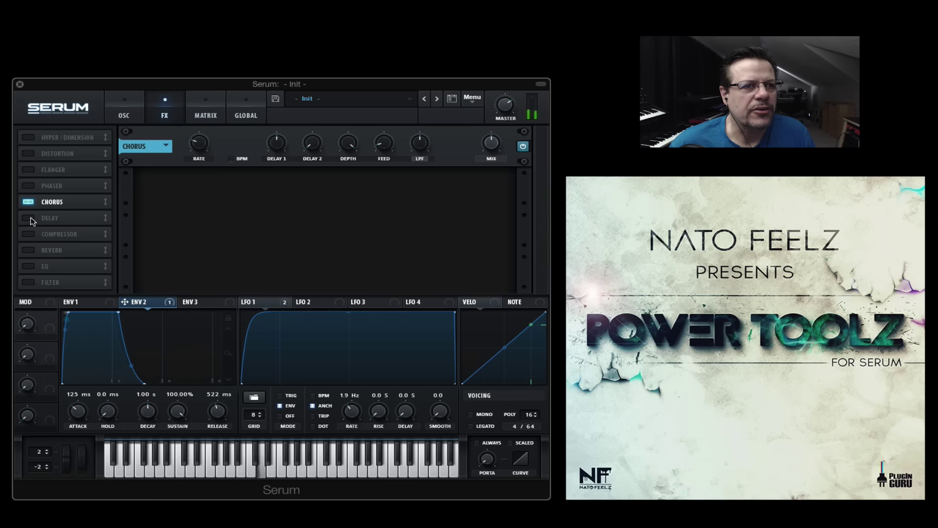
pyautogui.click(27, 234)
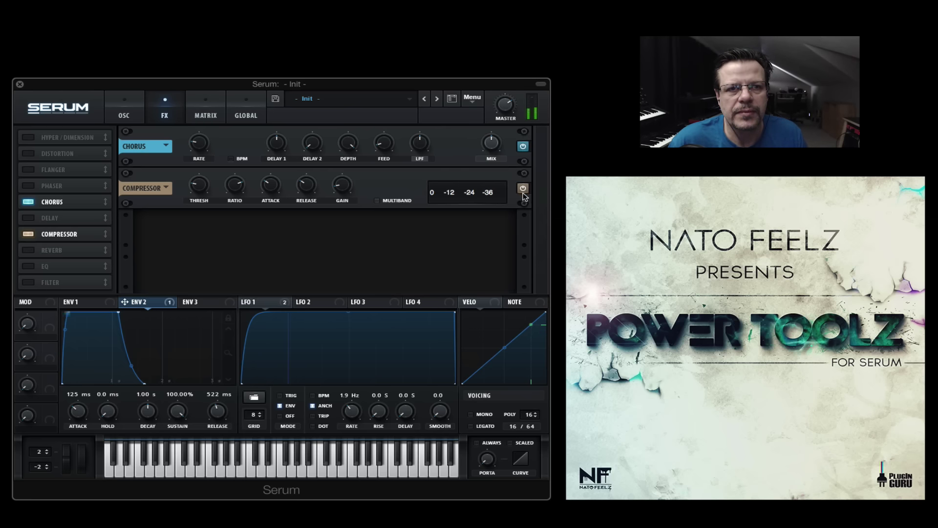
pyautogui.click(377, 200)
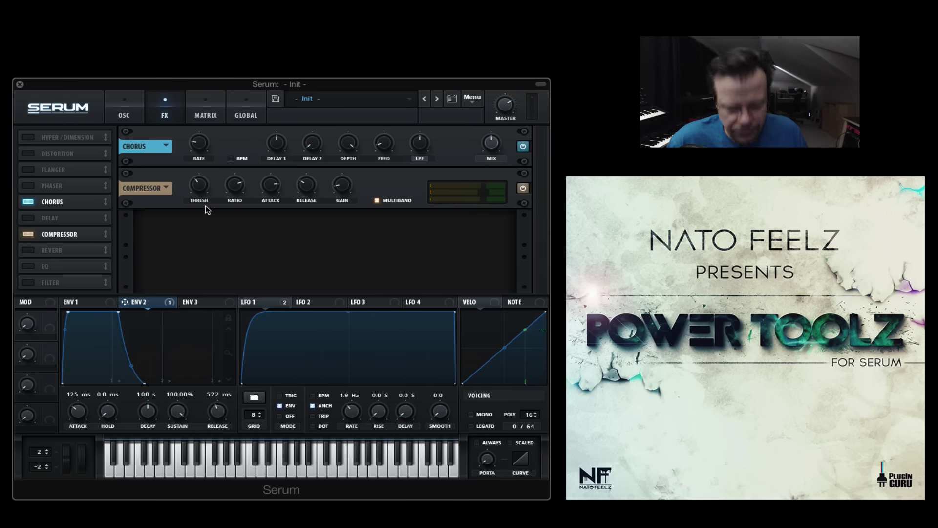
pyautogui.click(23, 286)
pyautogui.click(22, 285)
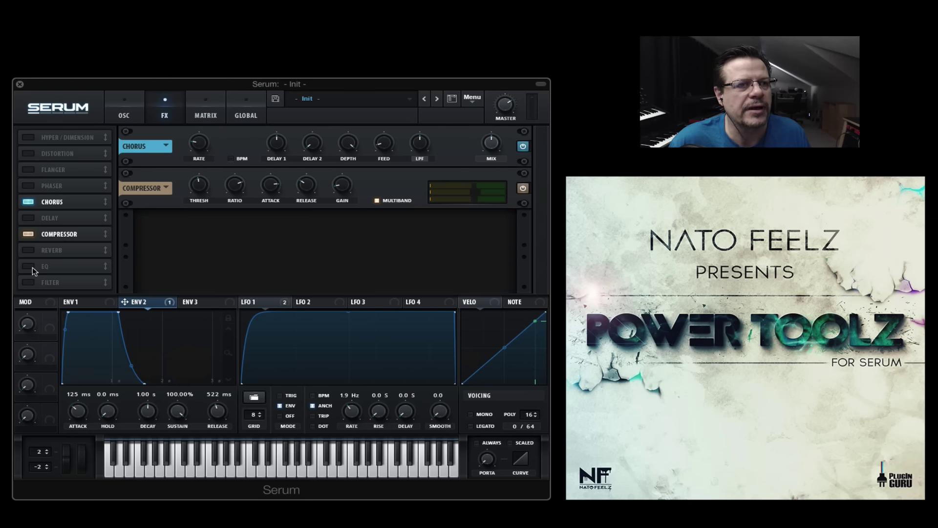
pyautogui.click(28, 250)
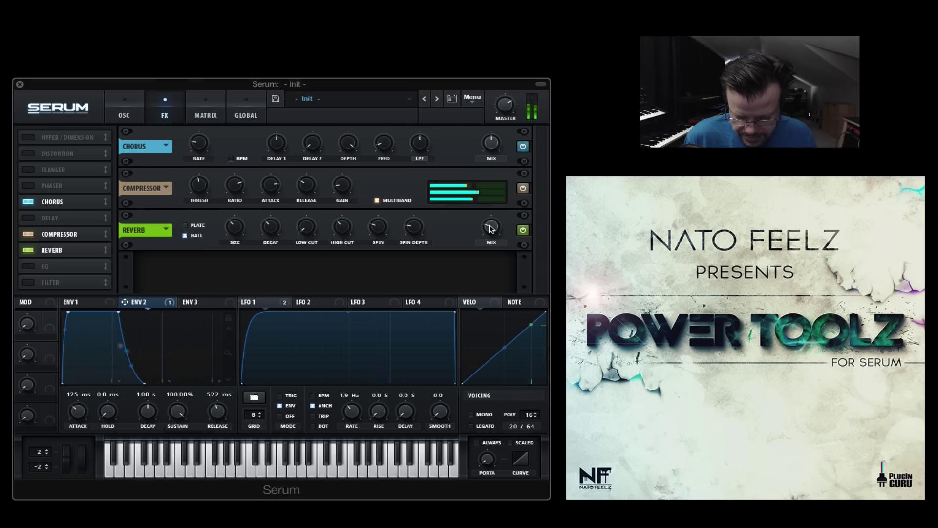
# Step: Set oscillator B's level to 74% after rechecking the effects chain, and switch the filter display to its Phases view
pyautogui.click(124, 115)
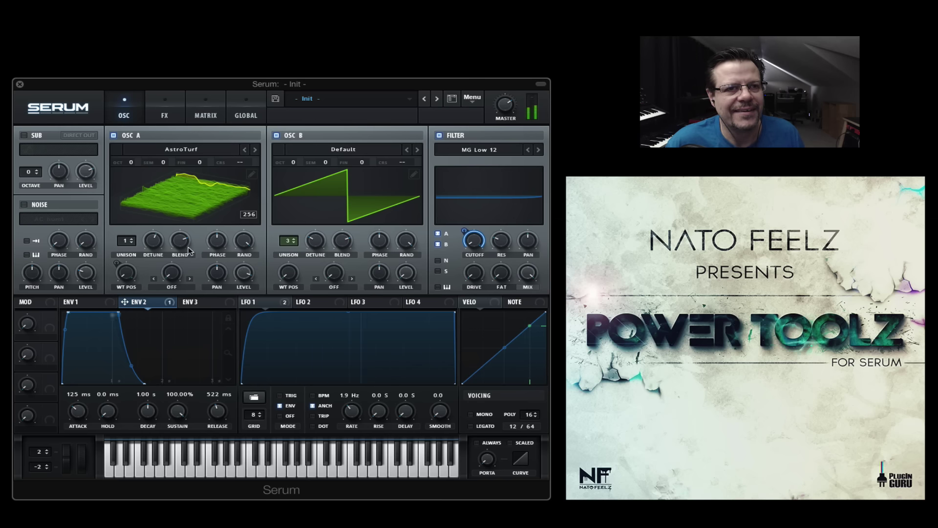
pyautogui.click(164, 116)
pyautogui.moveTo(199, 185)
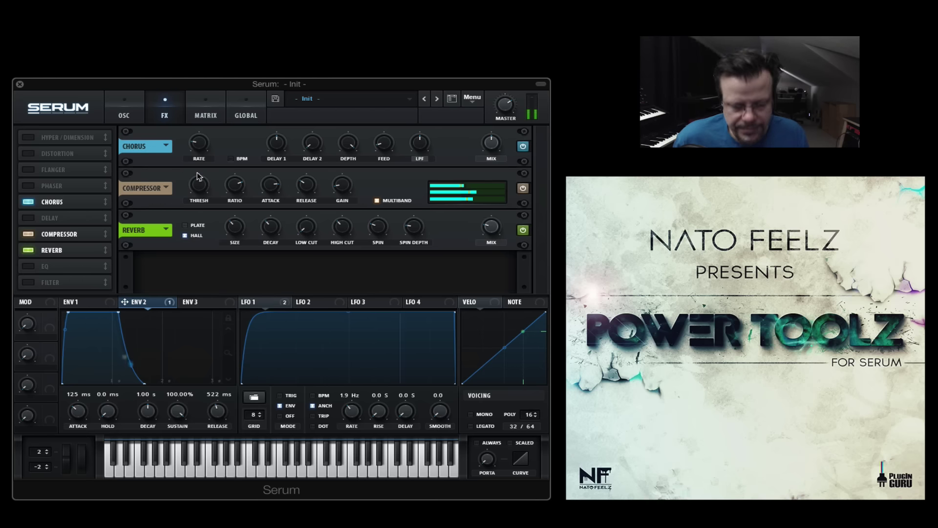
pyautogui.click(135, 112)
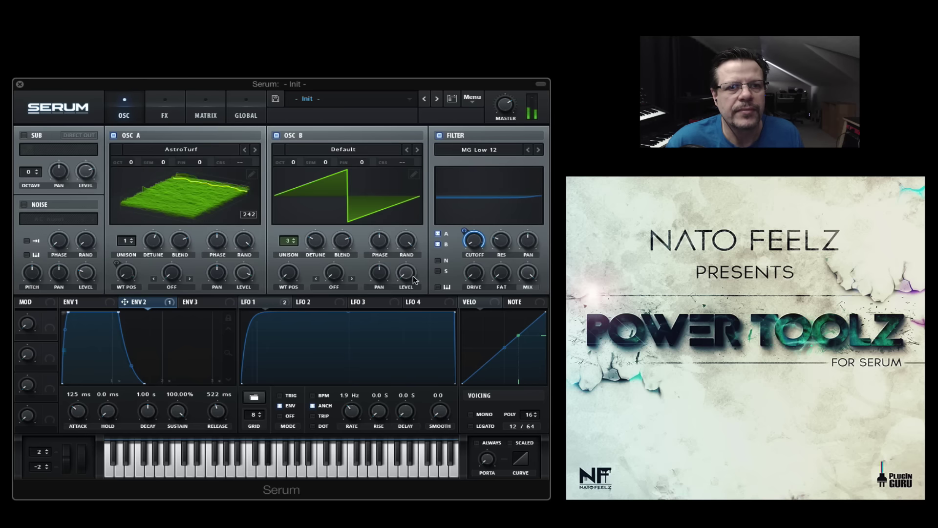
pyautogui.moveTo(414, 207); pyautogui.dragTo(410, 183)
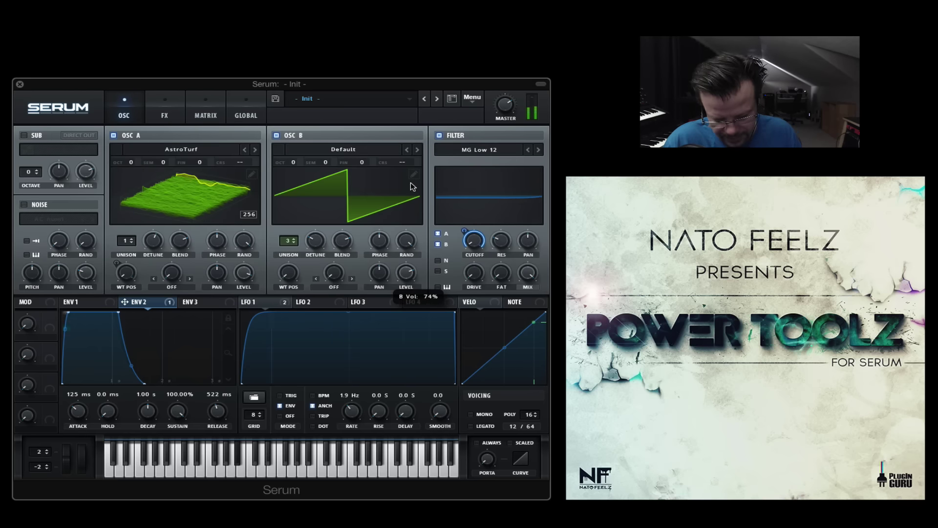
pyautogui.click(448, 169)
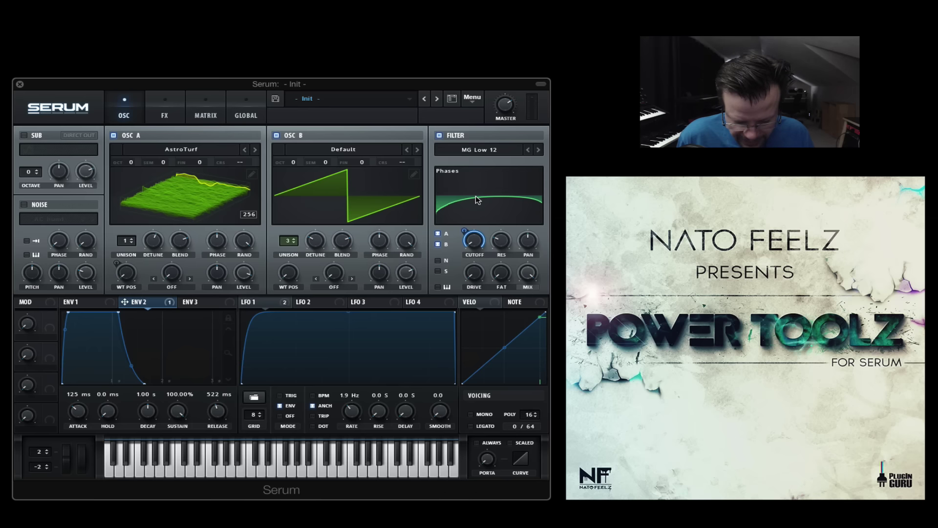